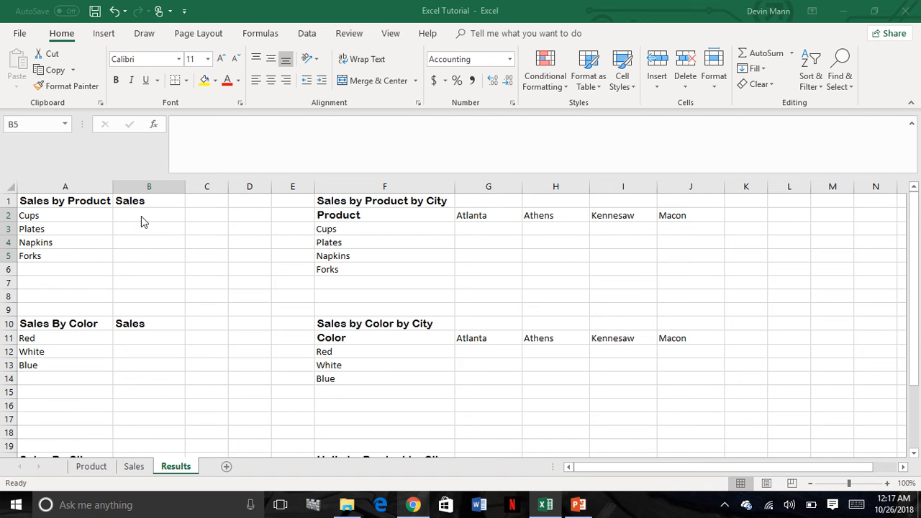
# Review the data on the Sales and Product sheets and the product name lookup formula in cell C2 of Sales
pyautogui.click(142, 465)
pyautogui.click(134, 466)
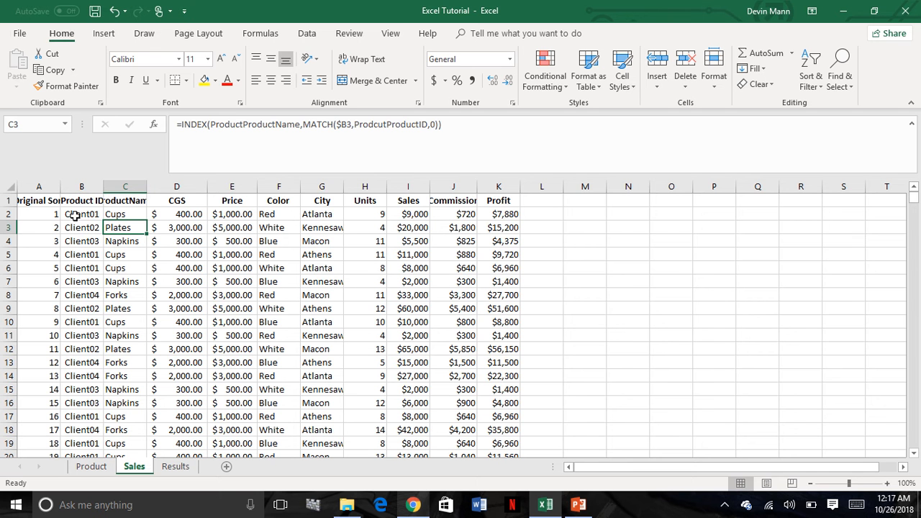
pyautogui.click(93, 467)
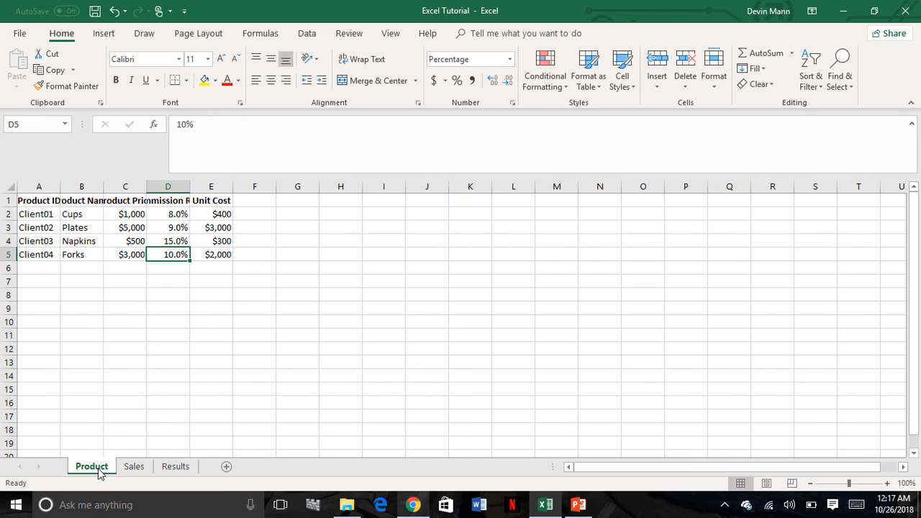
pyautogui.click(133, 467)
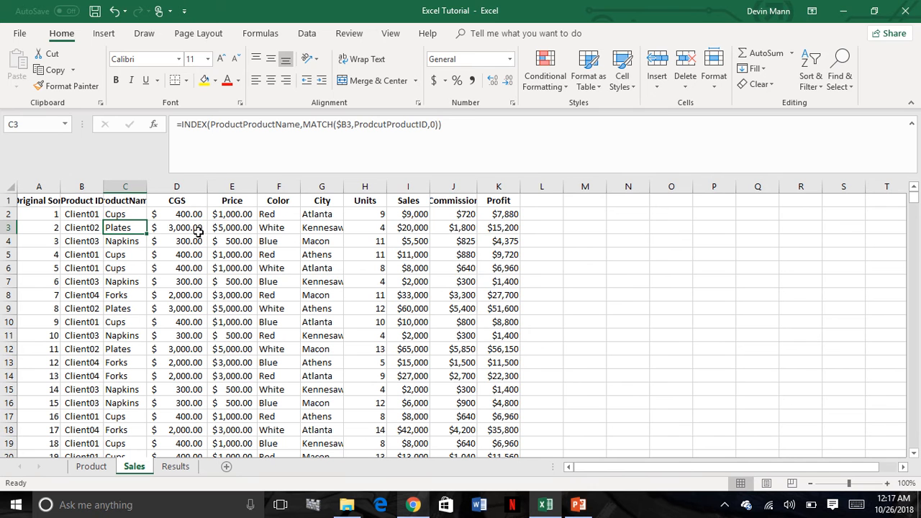
pyautogui.click(122, 215)
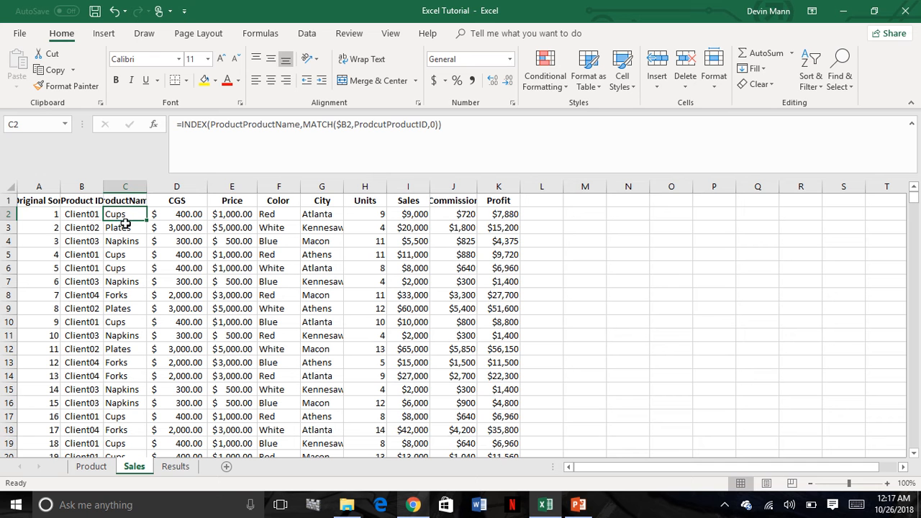
# Select all Product ID entries on the Sales sheet from B2 down and check their range name
pyautogui.click(90, 211)
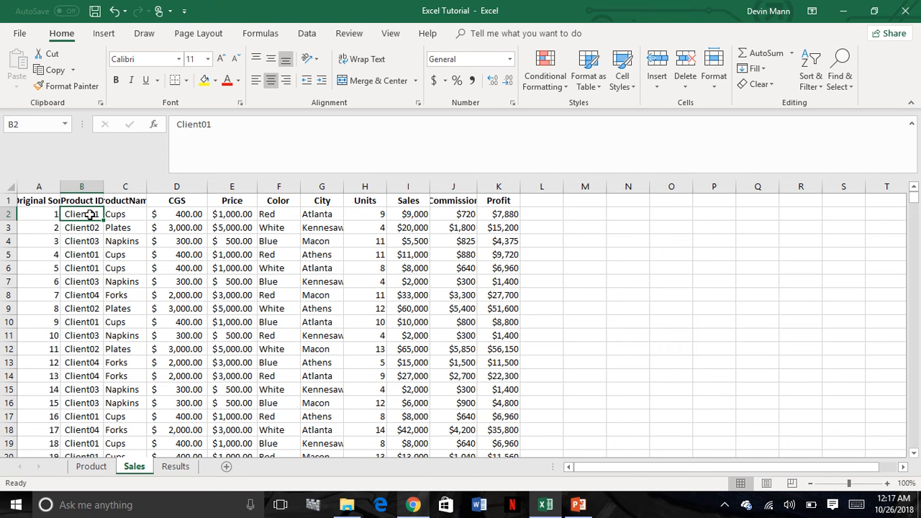
pyautogui.hotkey('ctrl', 'shift', 'Down')
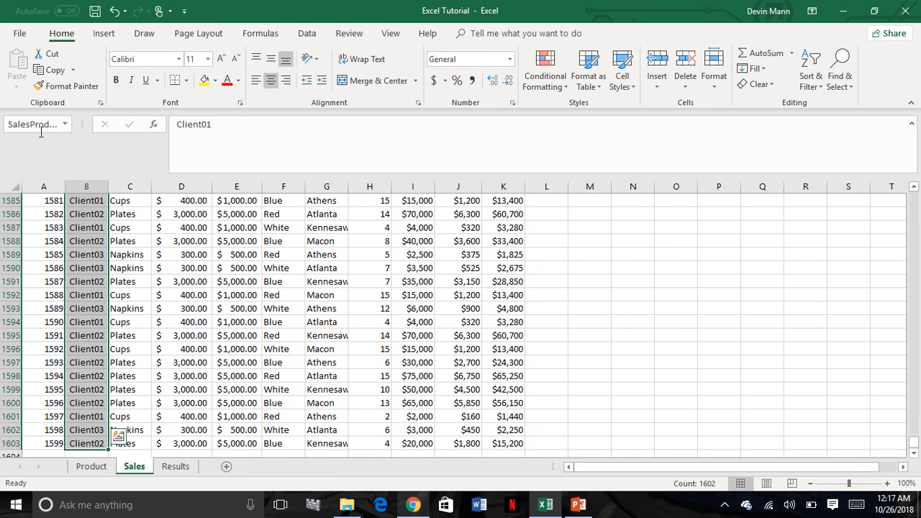
pyautogui.click(40, 124)
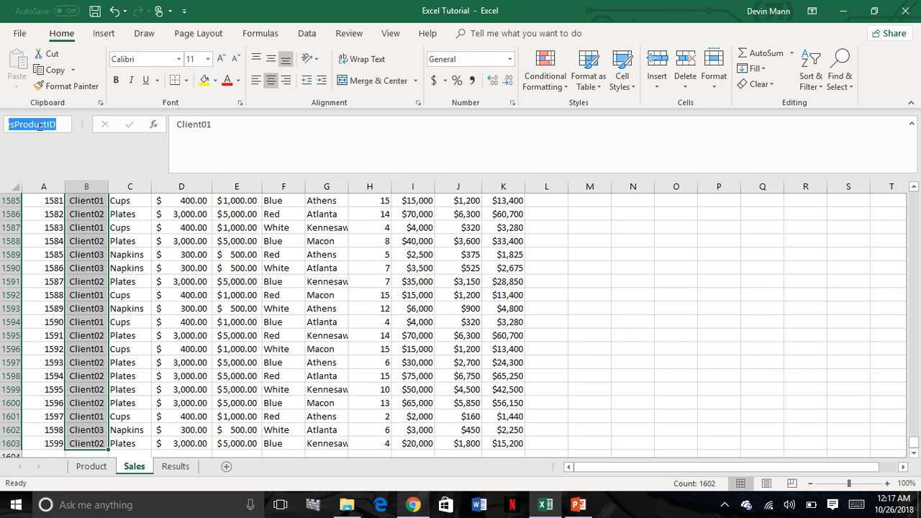
pyautogui.click(77, 254)
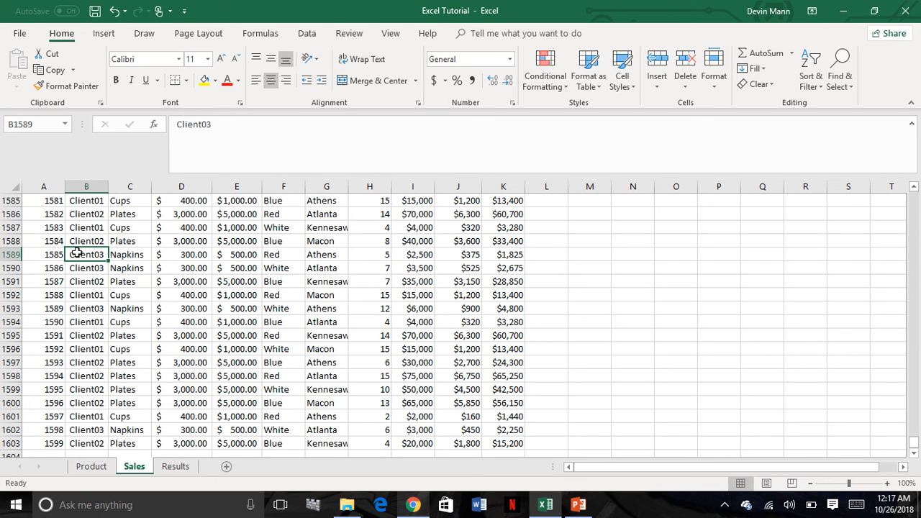
# Return to B2, reselect the whole Product ID range on the Sales sheet and examine its range name again
pyautogui.hotkey('ctrl', 'shift', 'Up')
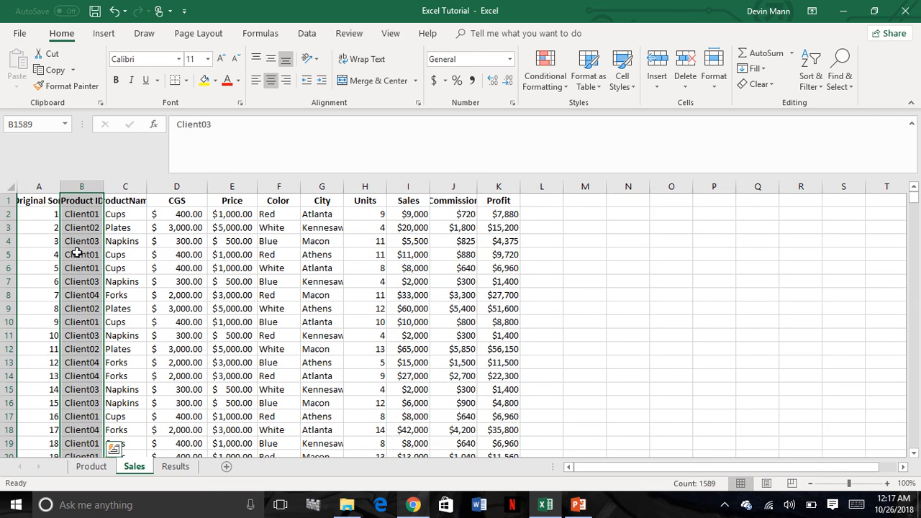
pyautogui.press('Down')
pyautogui.click(77, 254)
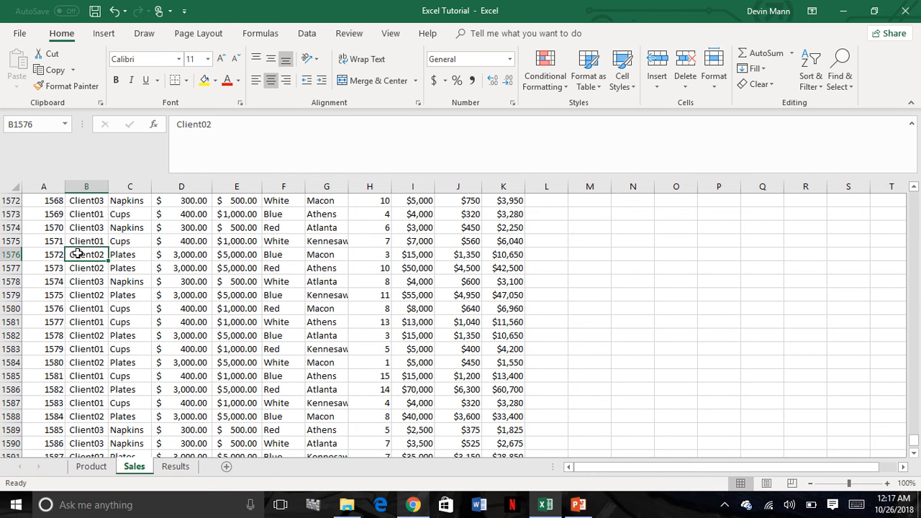
pyautogui.hotkey('ctrl', 'shift', 'Up')
pyautogui.click(79, 227)
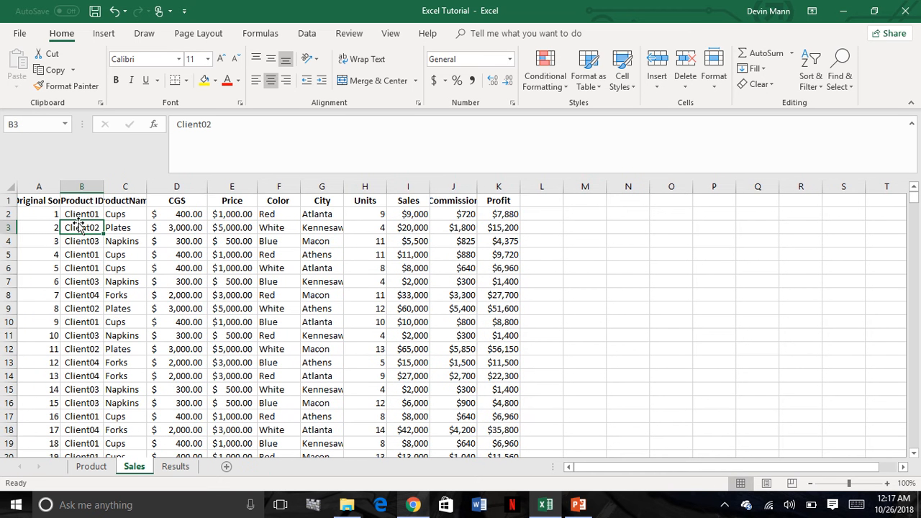
pyautogui.click(81, 212)
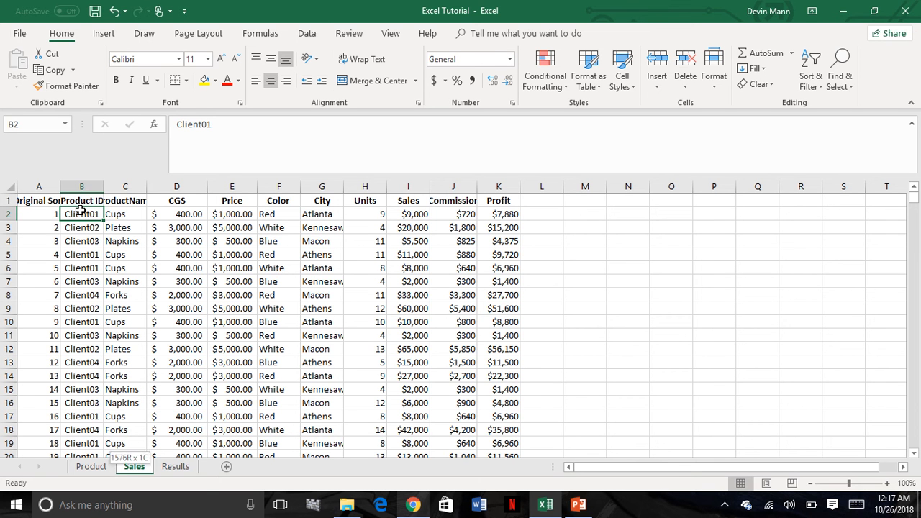
pyautogui.hotkey('ctrl', 'shift', 'Down')
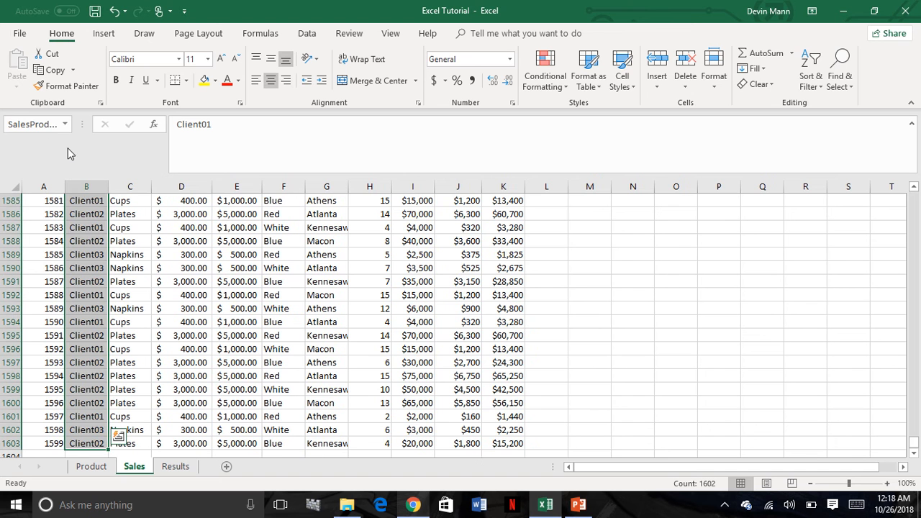
pyautogui.click(41, 125)
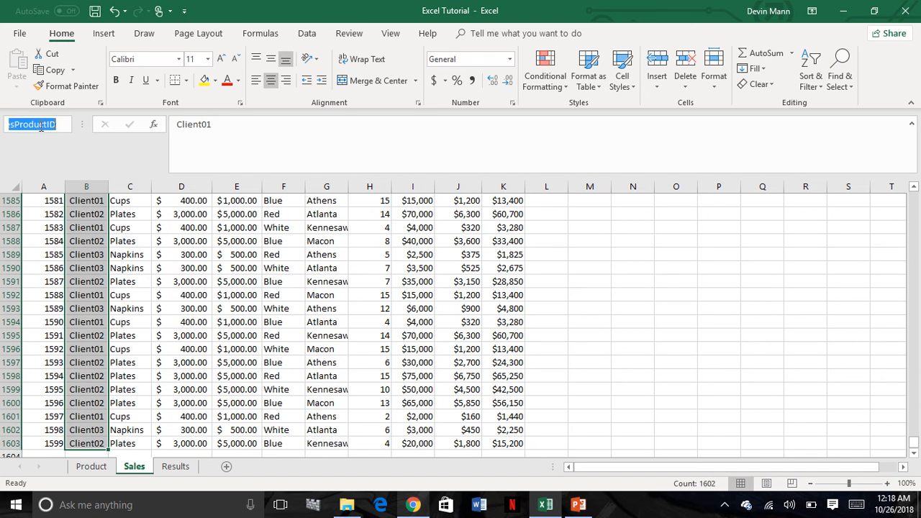
pyautogui.click(83, 213)
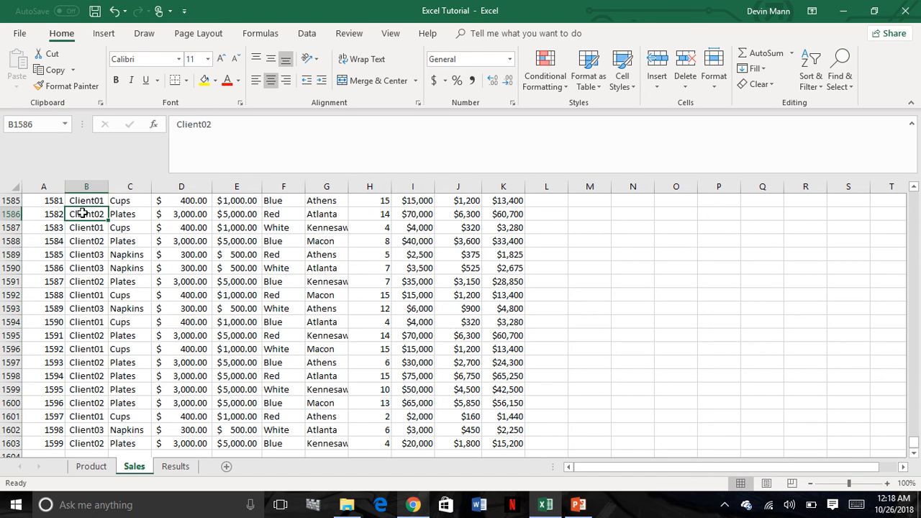
pyautogui.press('Right')
pyautogui.press('Up')
pyautogui.press('Up')
pyautogui.press('Up')
pyautogui.press('Up')
pyautogui.press('Up')
pyautogui.press('Up')
pyautogui.press('Up')
pyautogui.press('Up')
pyautogui.press('Up')
pyautogui.press('Up')
pyautogui.press('Up')
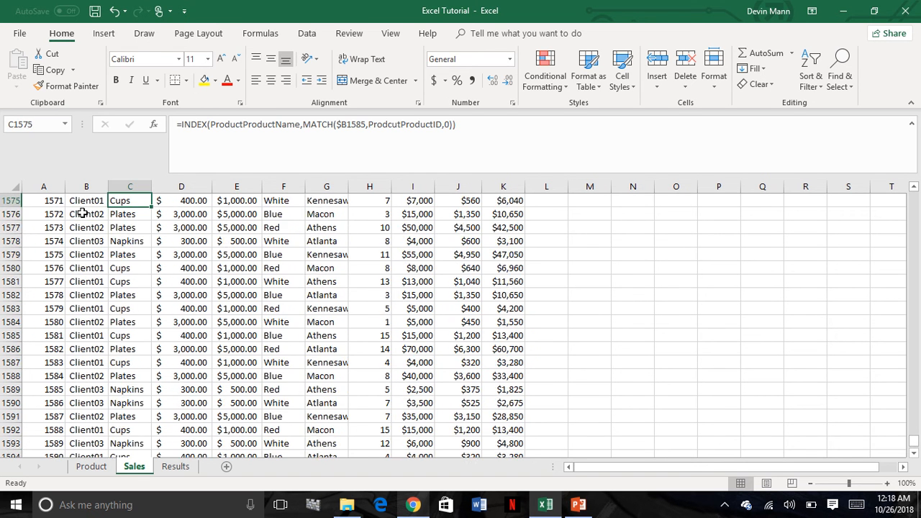
pyautogui.press('Up')
pyautogui.press('Up')
pyautogui.press('Up')
pyautogui.press('Up')
pyautogui.press('Up')
pyautogui.press('Up')
pyautogui.press('Up')
pyautogui.press('Up')
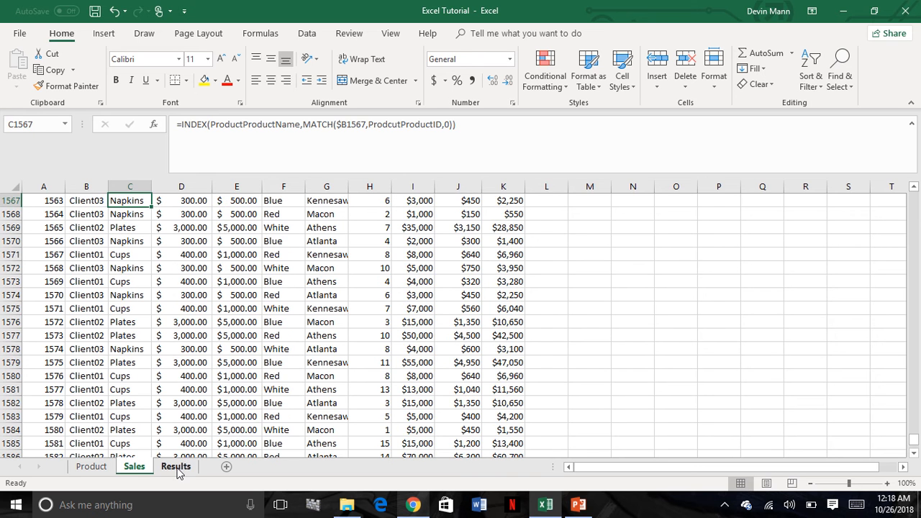
# Enter =SUMIFS(SalesSales,SalesProductName,$A2) in cell B2 of the Results sheet to total the sales for Cups
pyautogui.click(176, 468)
pyautogui.click(137, 218)
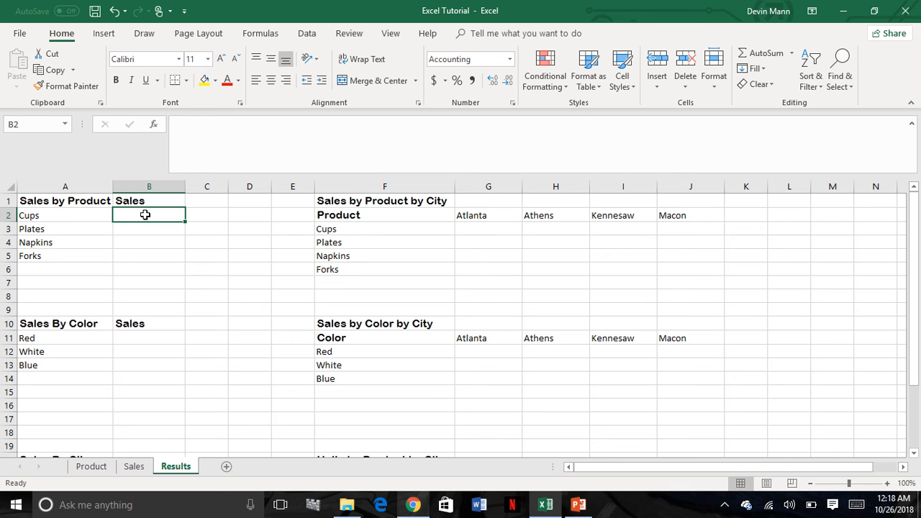
pyautogui.write('=sumifs')
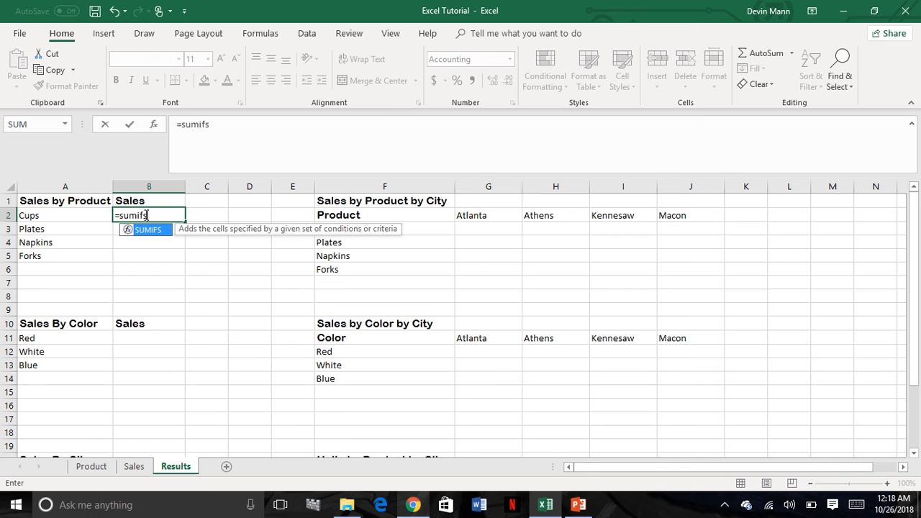
pyautogui.write('(')
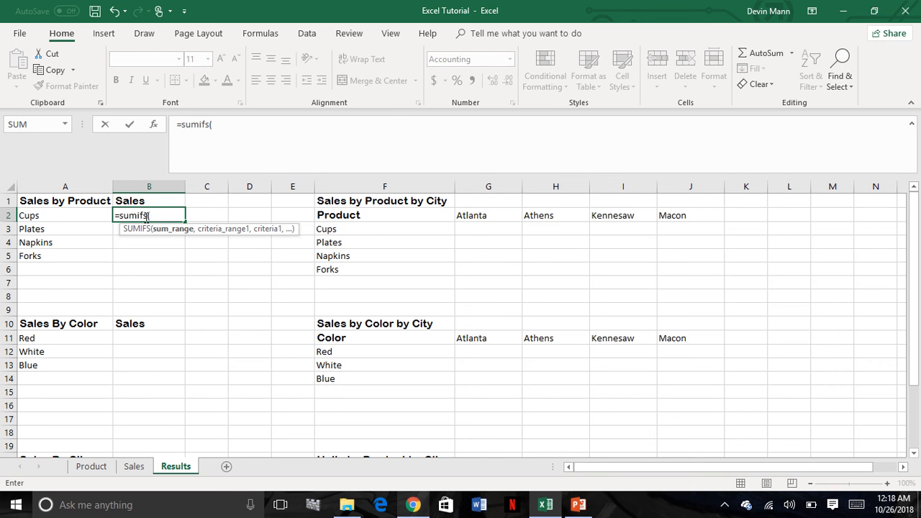
pyautogui.write('sale')
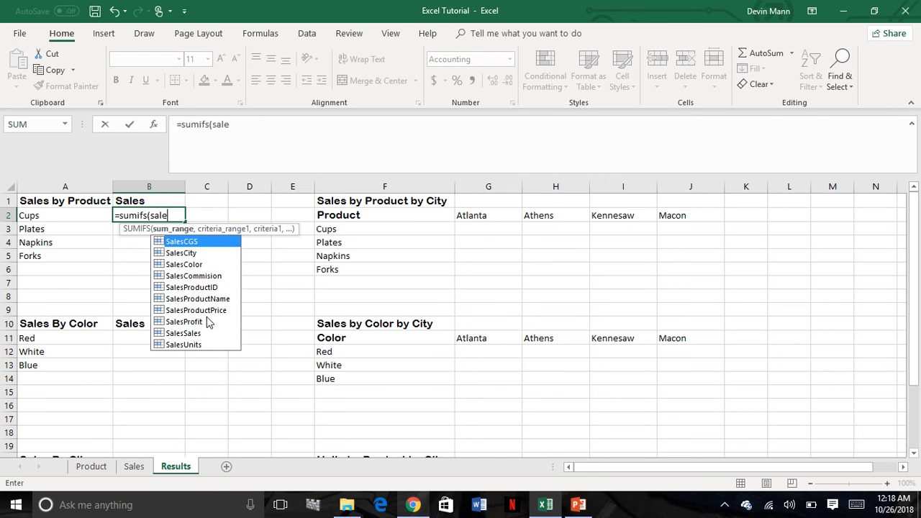
pyautogui.doubleClick(188, 333)
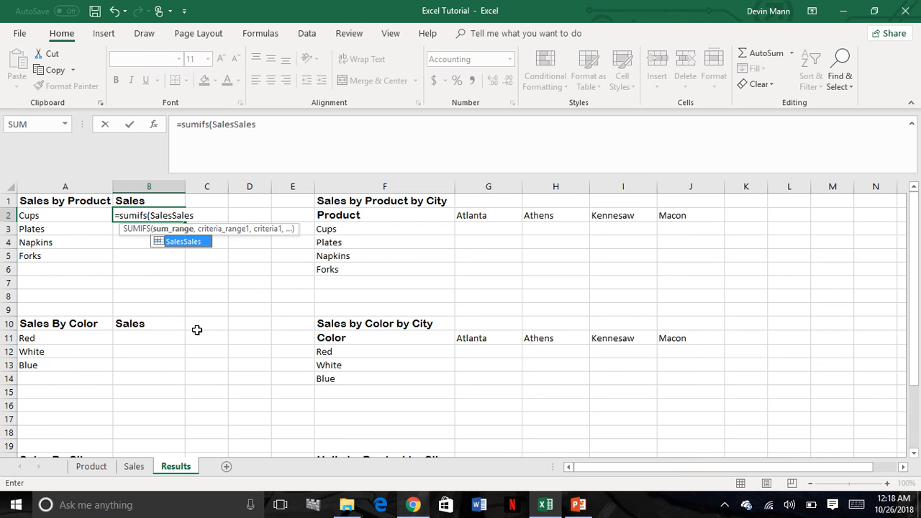
pyautogui.write(',sales')
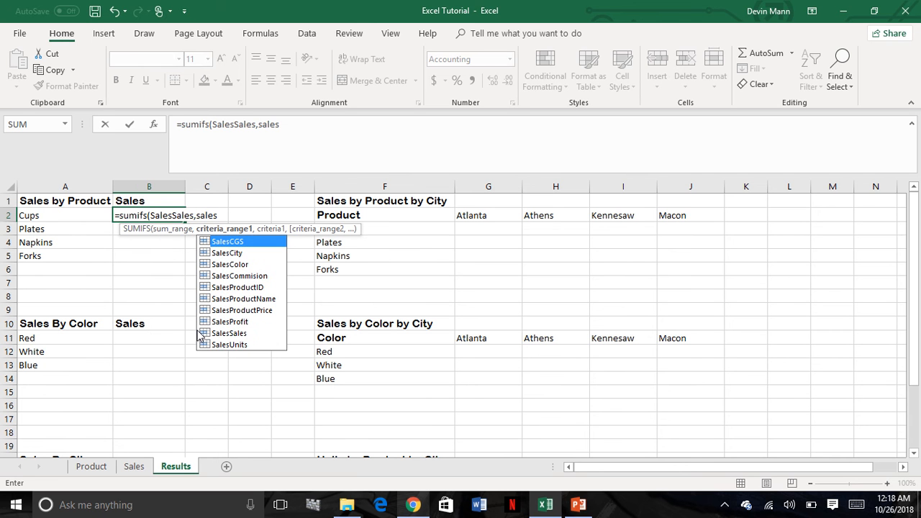
pyautogui.doubleClick(243, 299)
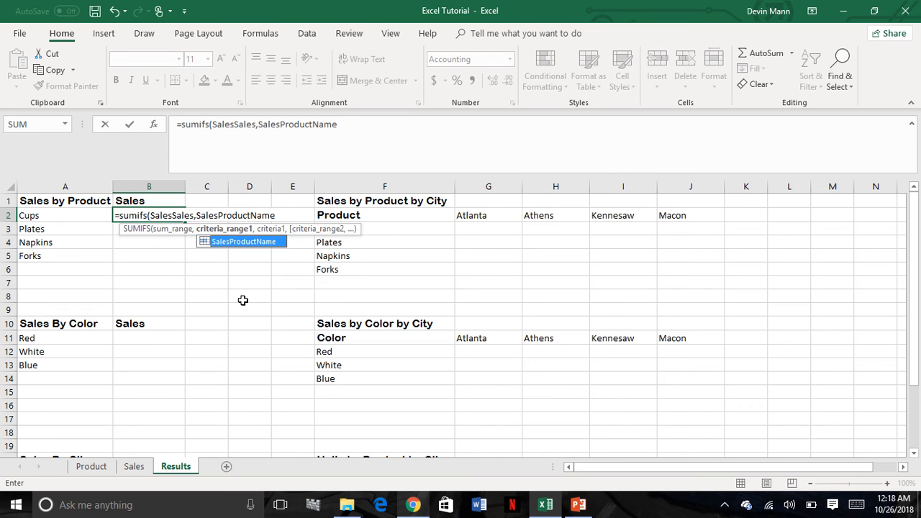
pyautogui.write(',$')
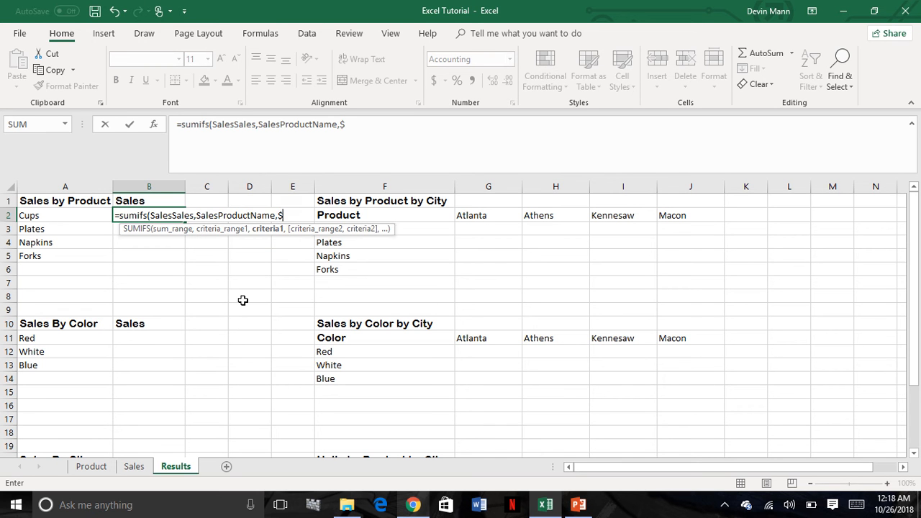
pyautogui.write('A2)')
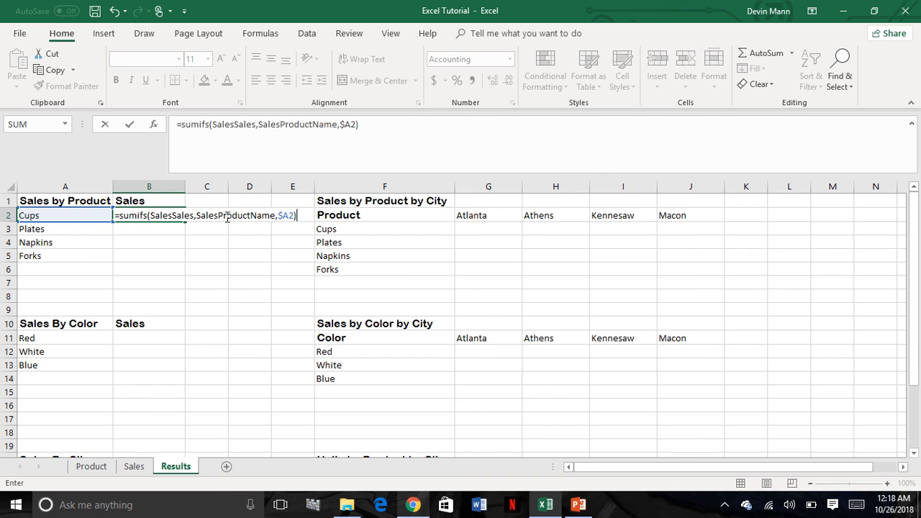
pyautogui.press('Return')
# Copy the SUMIFS formula from B2 across to C2 and fill it down through B5
pyautogui.click(180, 215)
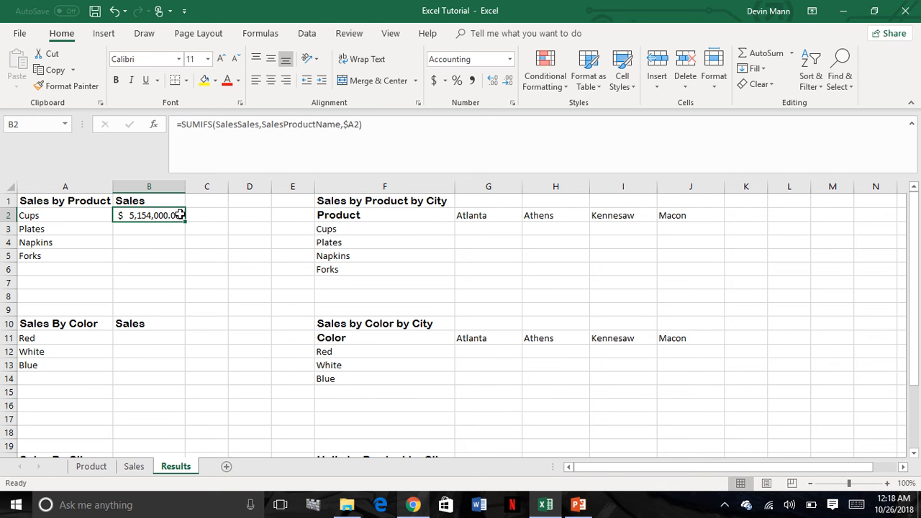
pyautogui.moveTo(184, 222); pyautogui.dragTo(217, 216)
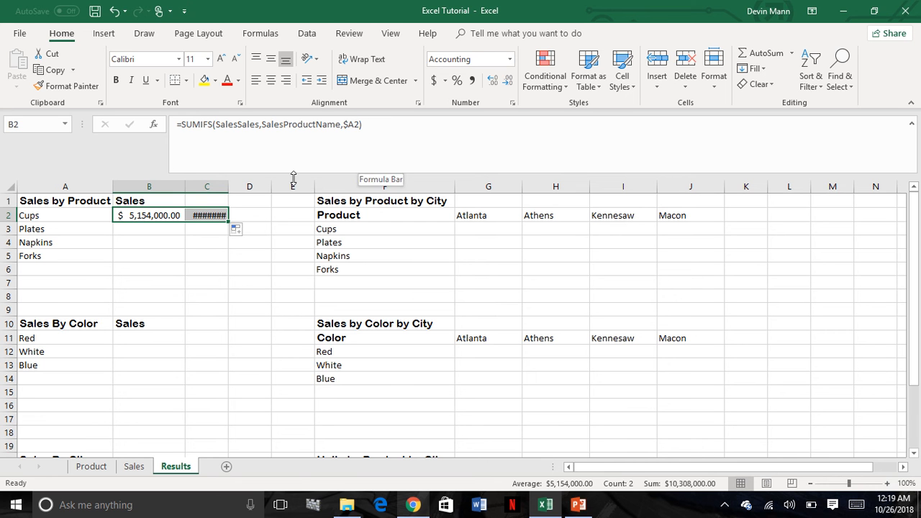
pyautogui.click(173, 220)
pyautogui.moveTo(185, 221); pyautogui.dragTo(185, 260)
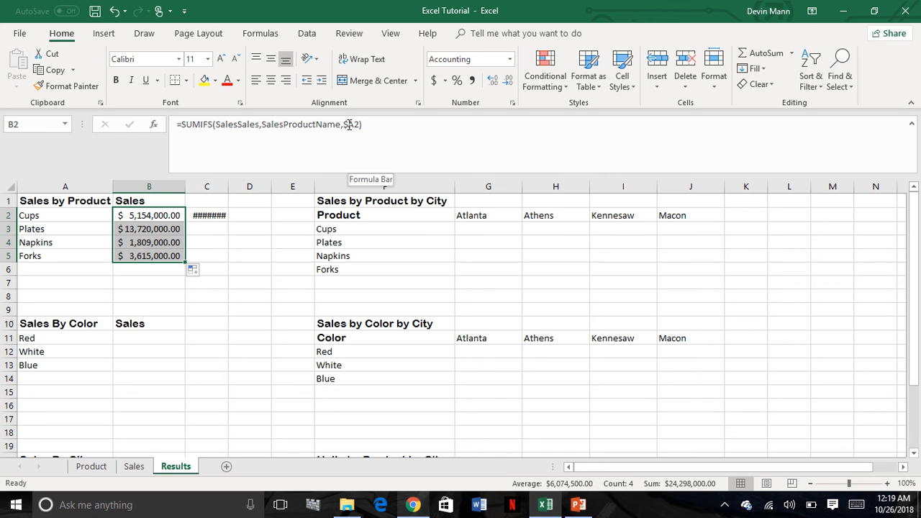
# Clear the copied SUMIFS formula from cell C2
pyautogui.click(218, 215)
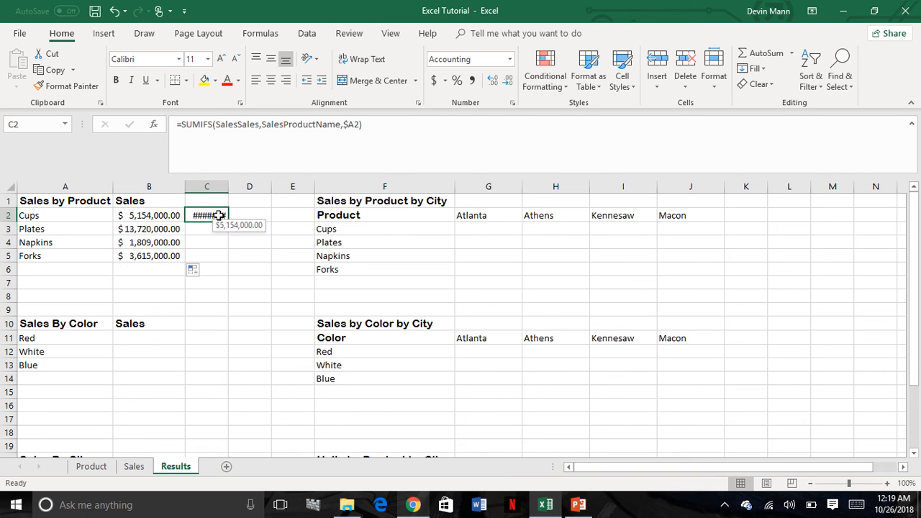
pyautogui.hotkey('ctrl', 'z')
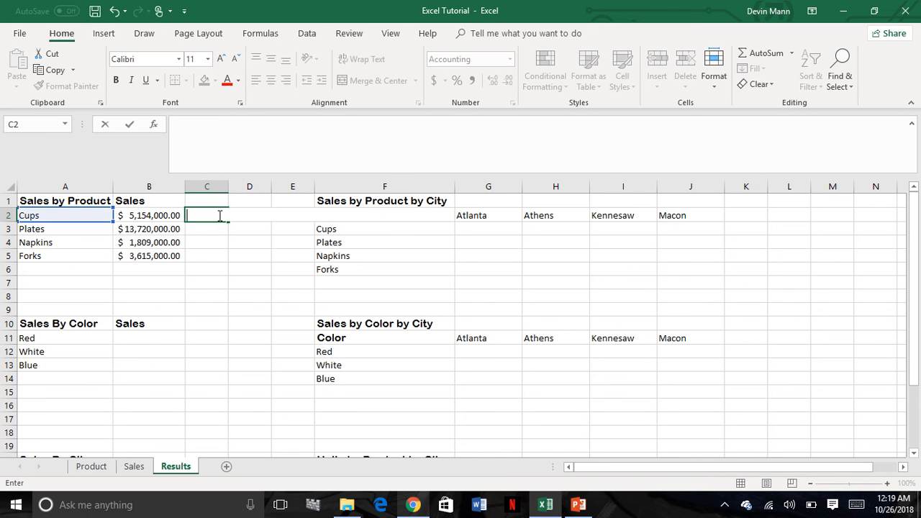
# Try the fully absolute reference $A$5 as the criterion in the Forks SUMIFS formula in B5, and restore it to $A5
pyautogui.click(158, 256)
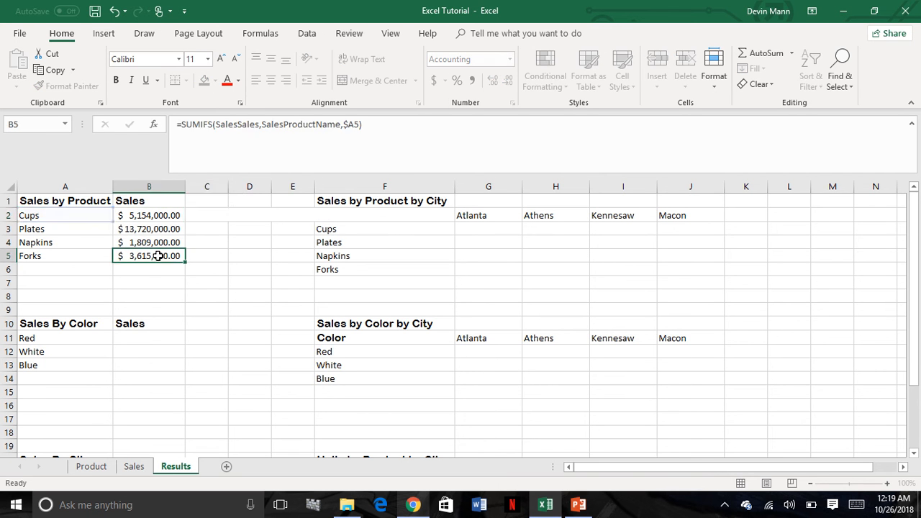
pyautogui.click(354, 125)
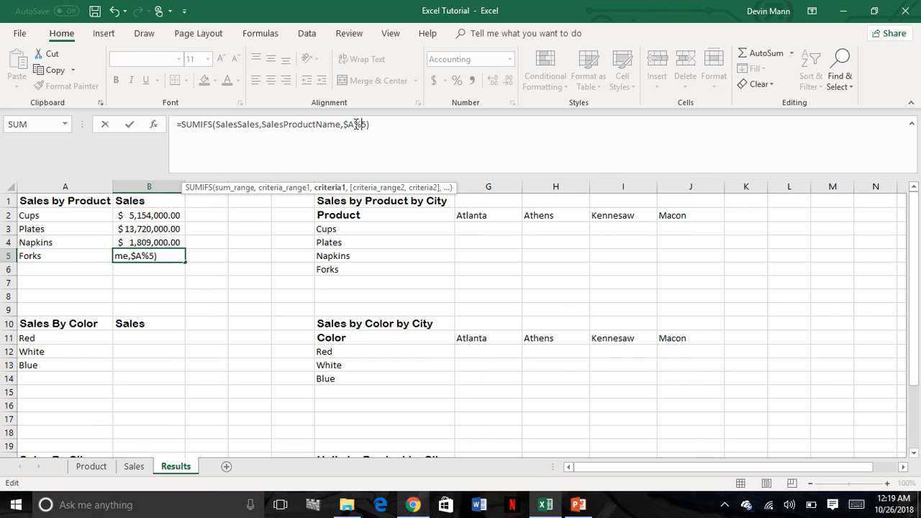
pyautogui.write('$')
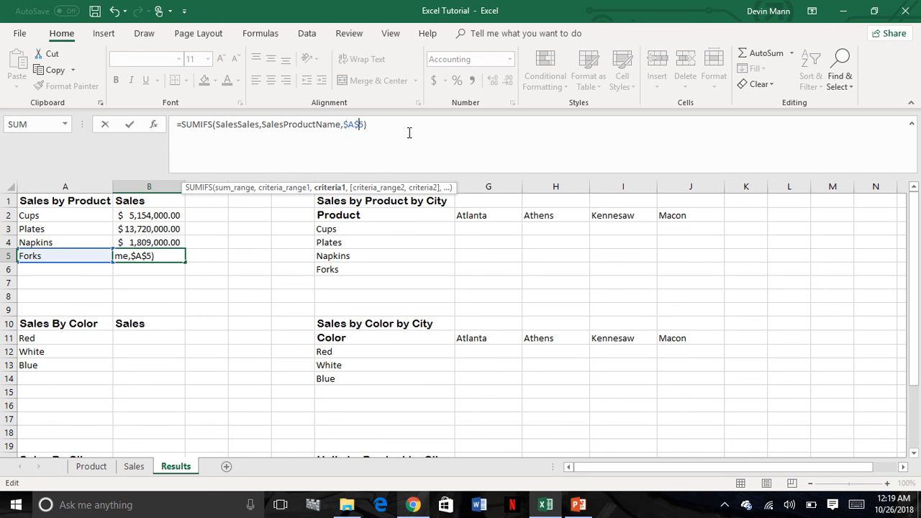
pyautogui.press('BackSpace')
pyautogui.press('Return')
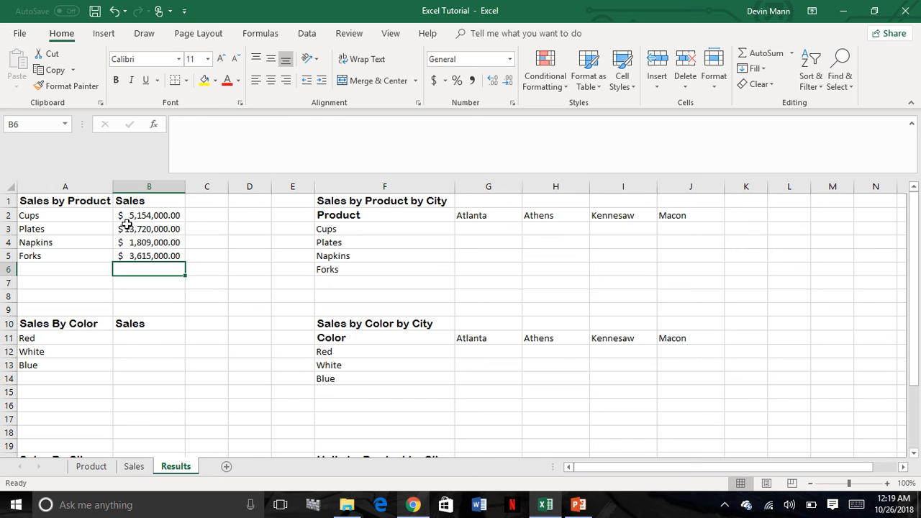
# Enter =SUMIFS(SalesSales,SalesColor,$A11) in B11 to total the sales for Red, and fill it down through B13
pyautogui.click(142, 339)
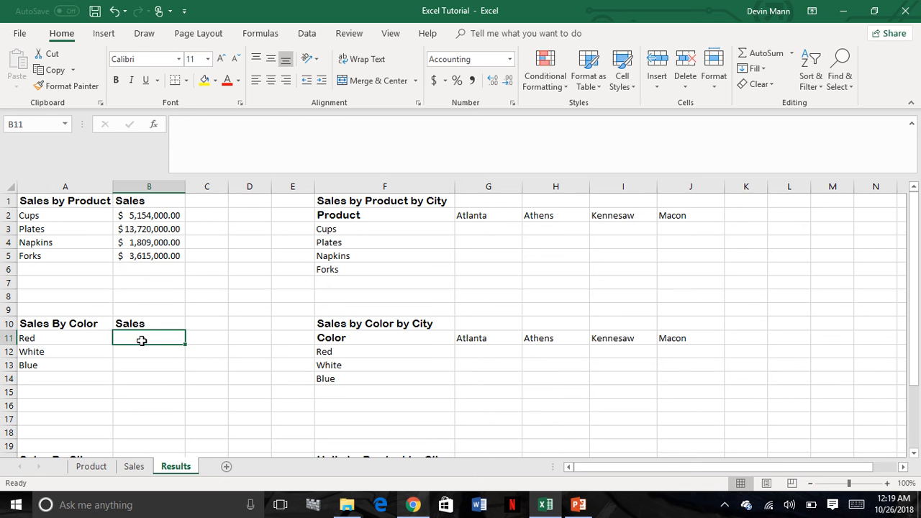
pyautogui.write('=sum')
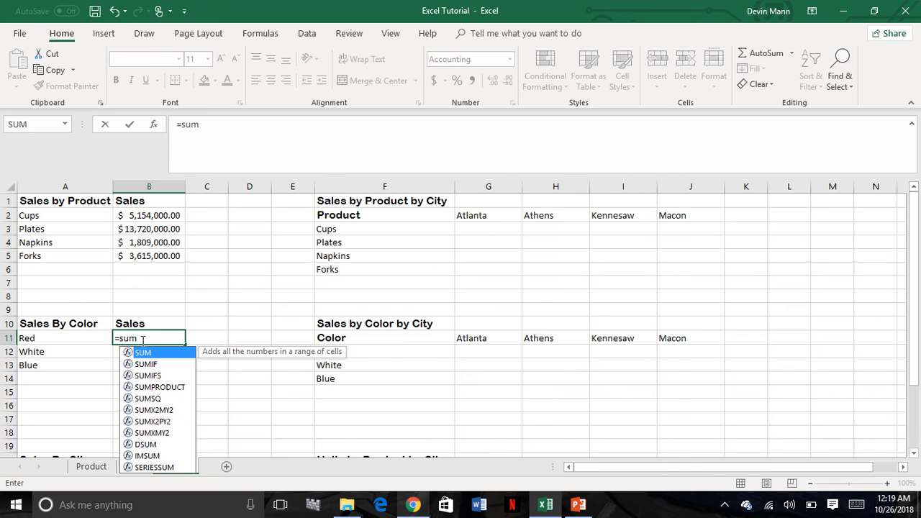
pyautogui.write('ifs(')
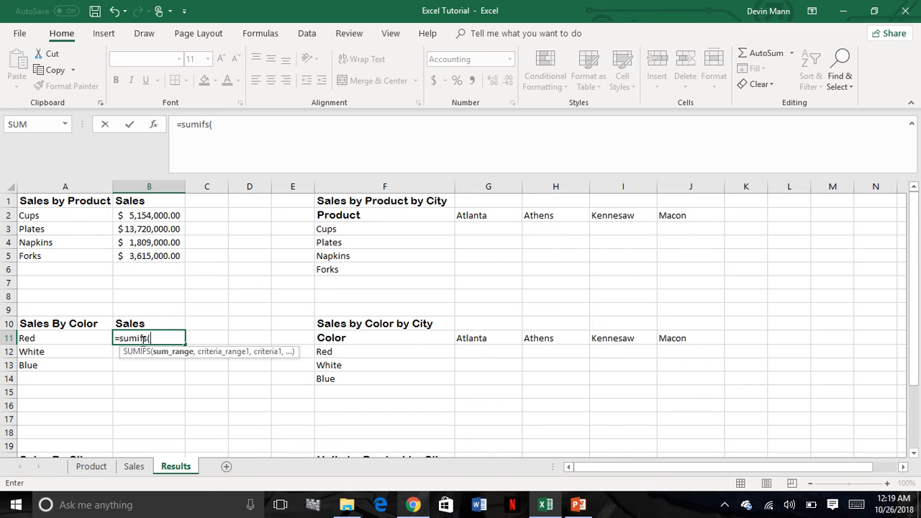
pyautogui.write('sales')
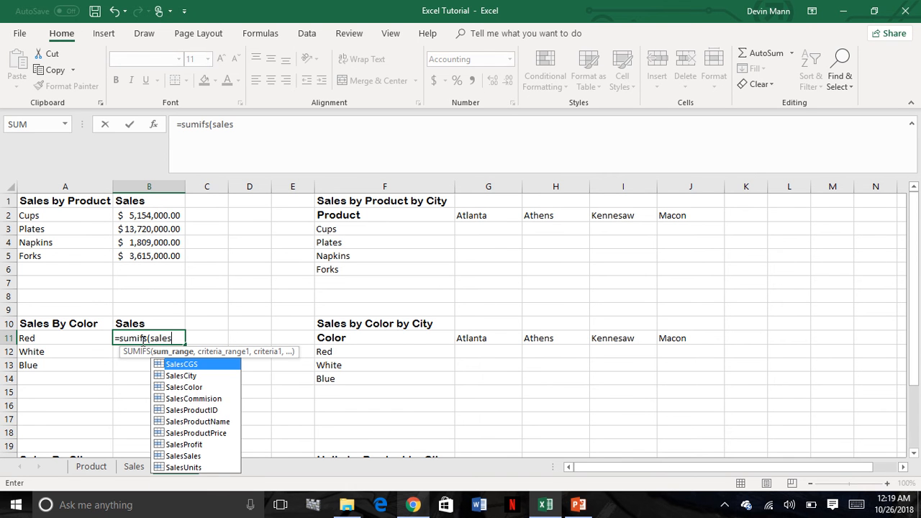
pyautogui.click(199, 459)
pyautogui.doubleClick(198, 458)
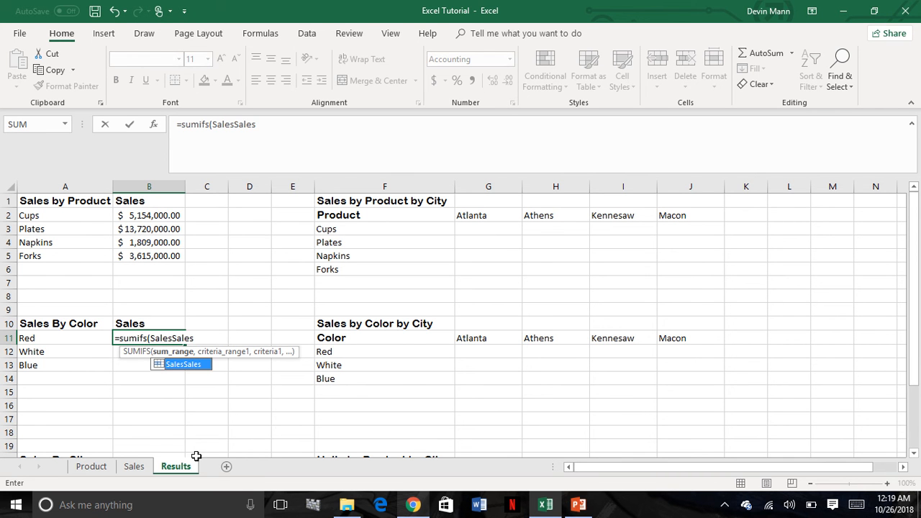
pyautogui.write(',sale')
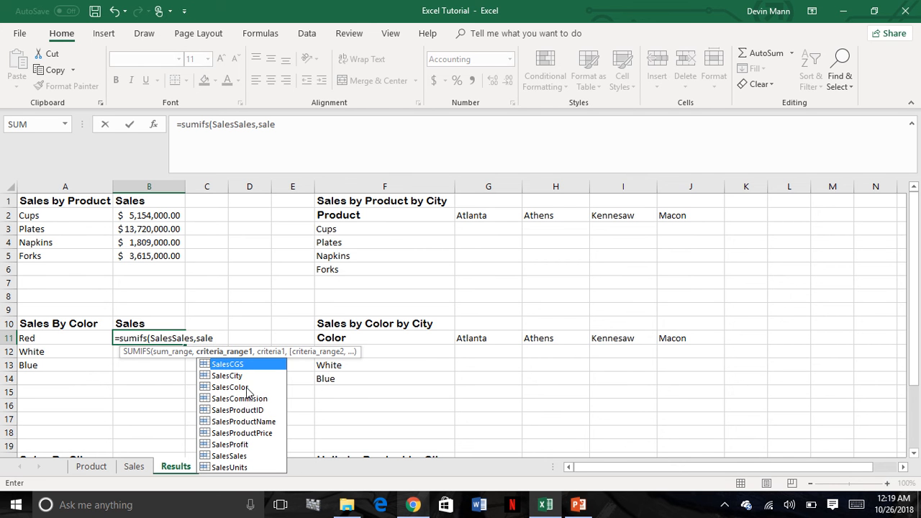
pyautogui.doubleClick(246, 389)
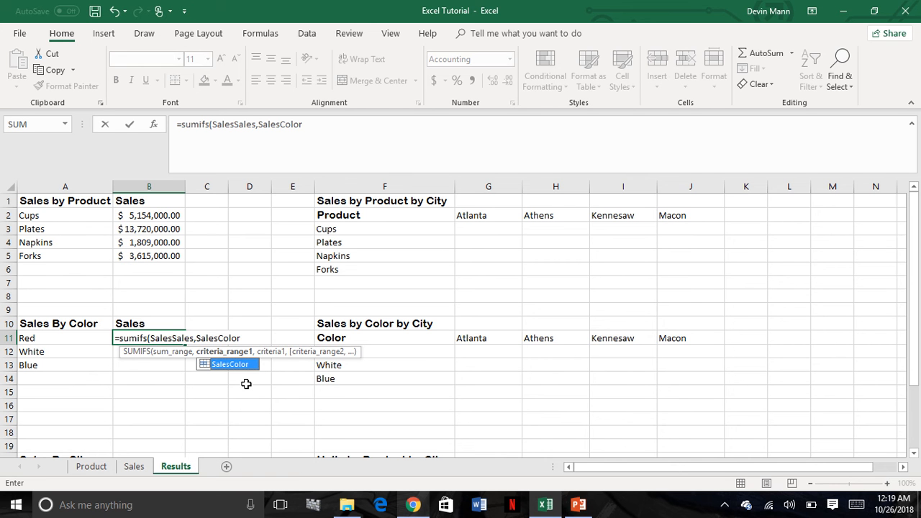
pyautogui.write(',$')
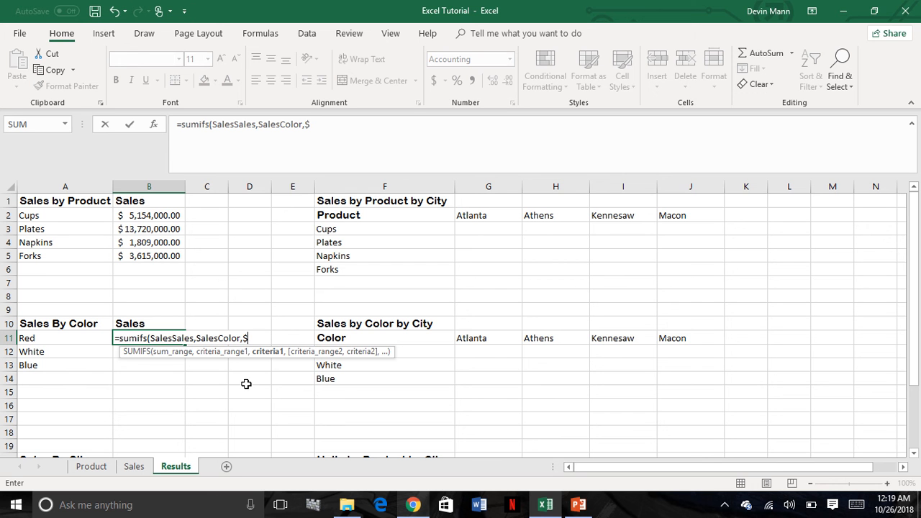
pyautogui.write('A11)')
pyautogui.press('Return')
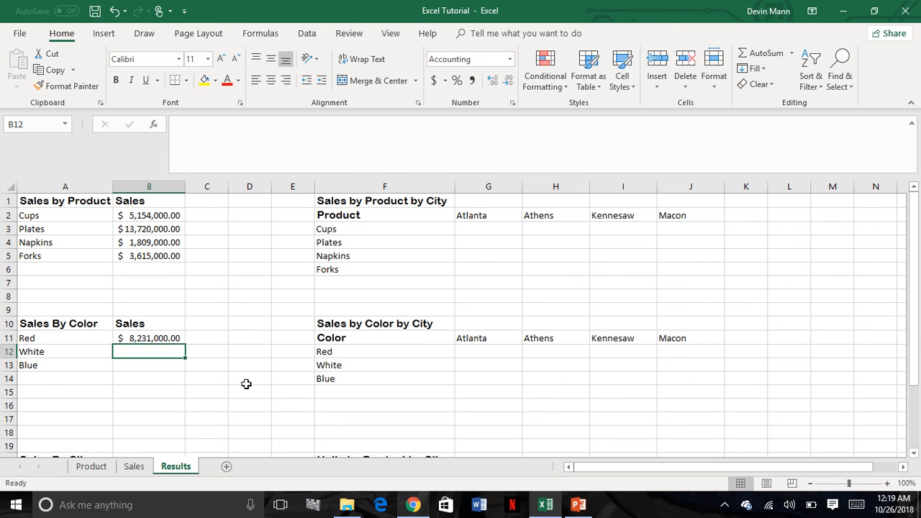
pyautogui.click(181, 338)
pyautogui.moveTo(185, 346); pyautogui.dragTo(186, 370)
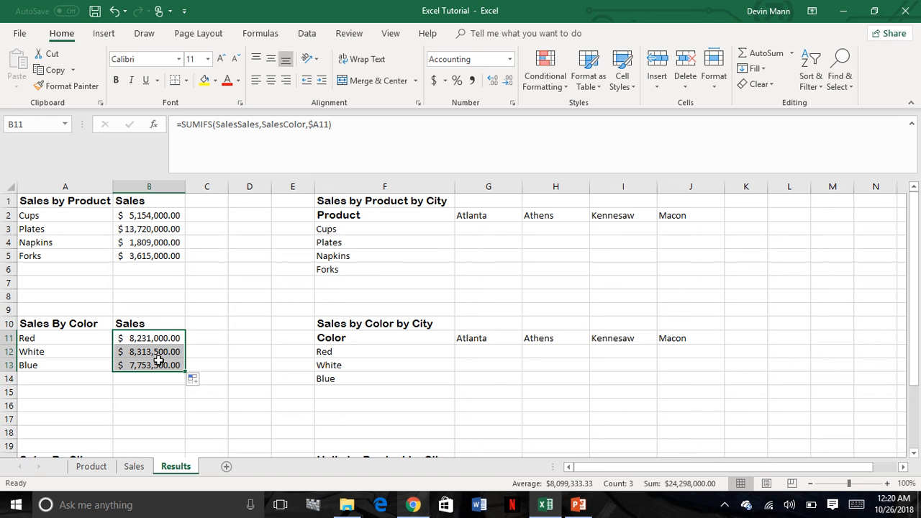
# Write =SUMIFS(SalesSales,SalesCity,$A21) in B21 of the Sales By City table to total the sales for Kennesaw
pyautogui.scroll(-5, 158, 360)
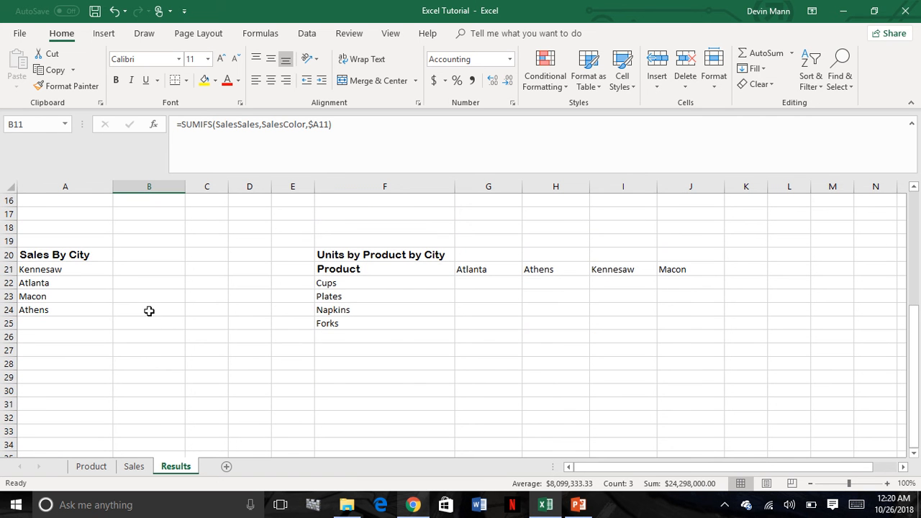
pyautogui.click(145, 274)
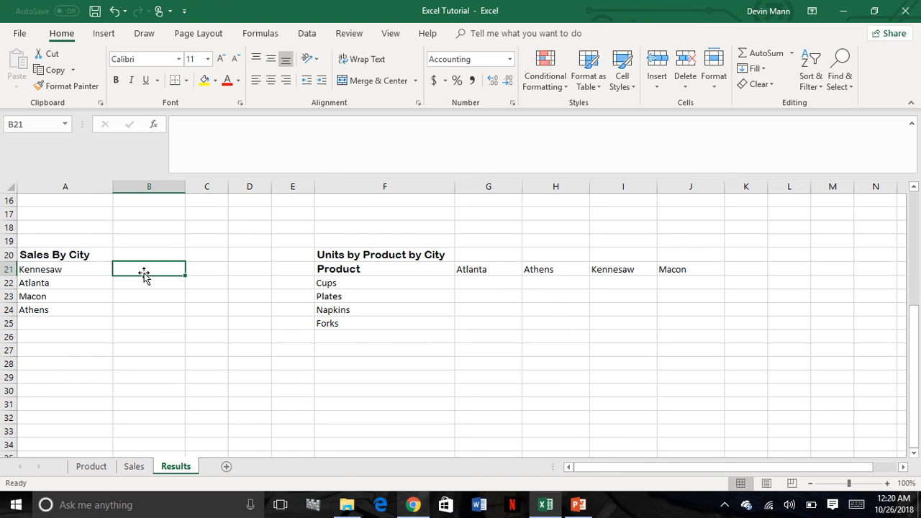
pyautogui.write('=su')
pyautogui.write('mifs')
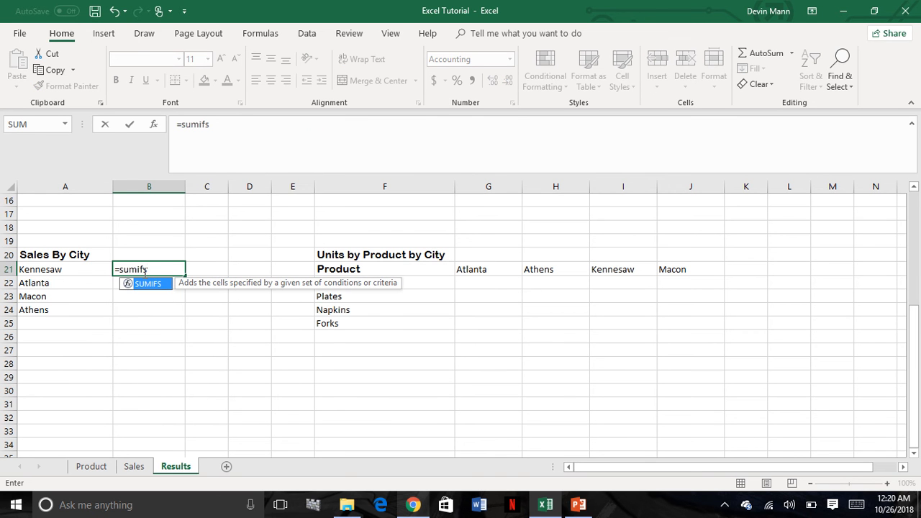
pyautogui.write('(')
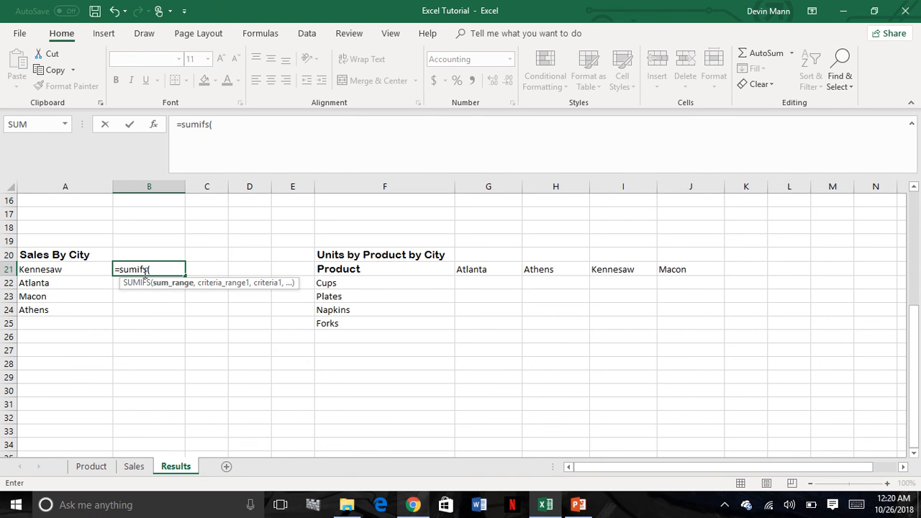
pyautogui.write('sales')
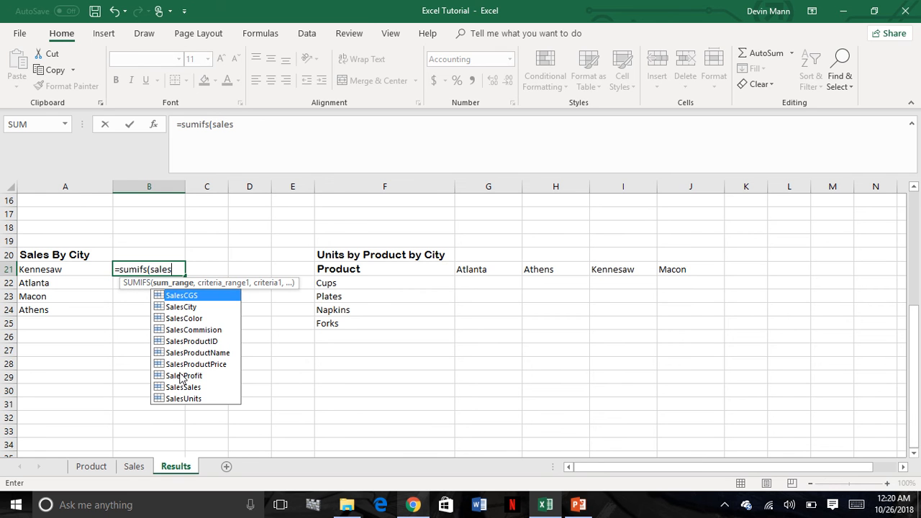
pyautogui.doubleClick(183, 387)
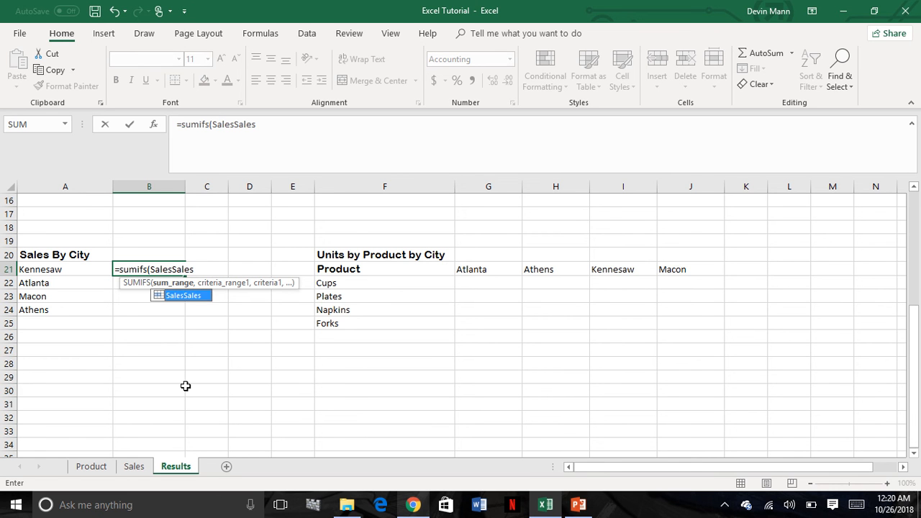
pyautogui.write(',')
pyautogui.write('Sales')
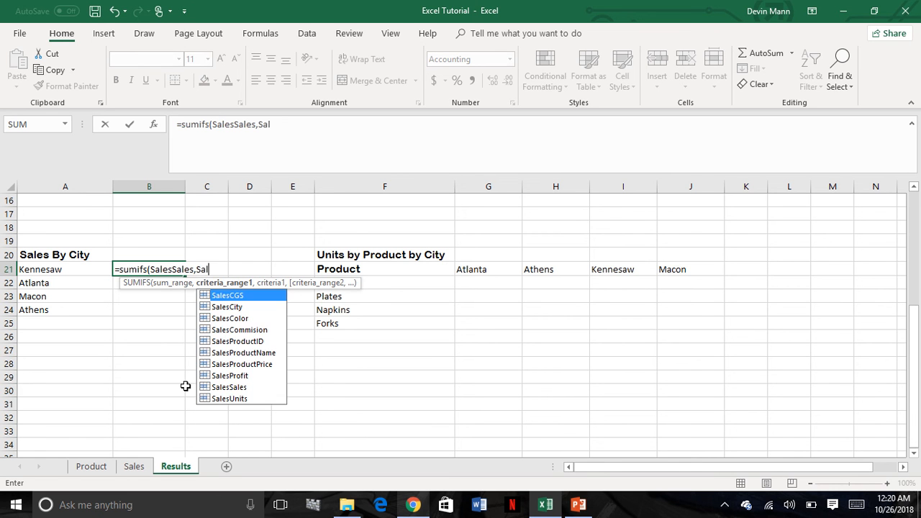
pyautogui.write('cit')
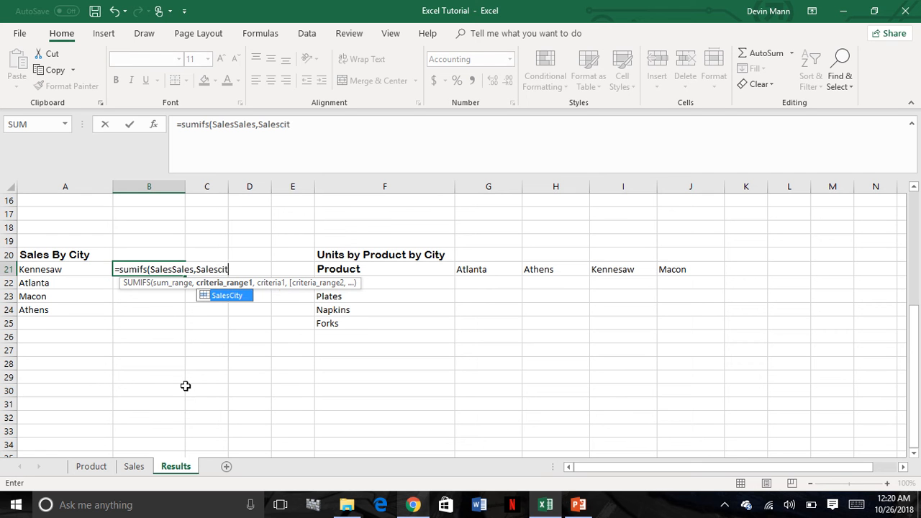
pyautogui.doubleClick(236, 299)
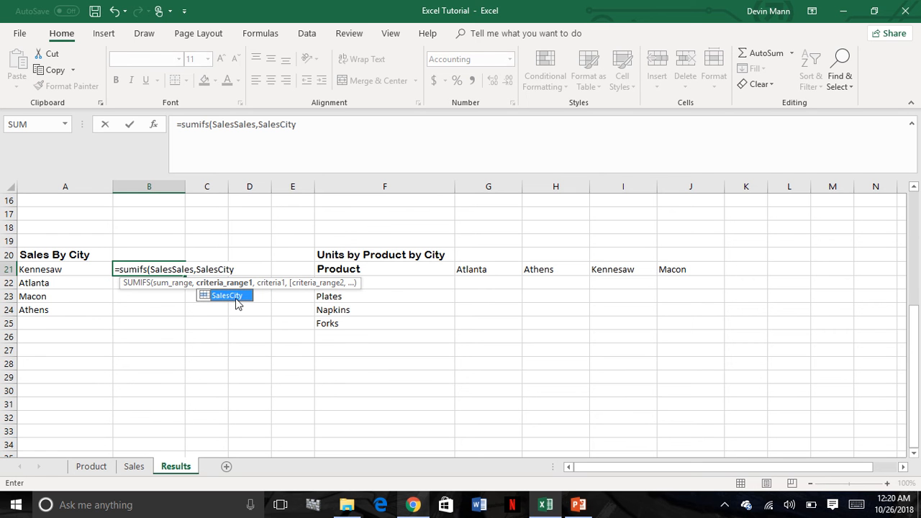
pyautogui.write(',$')
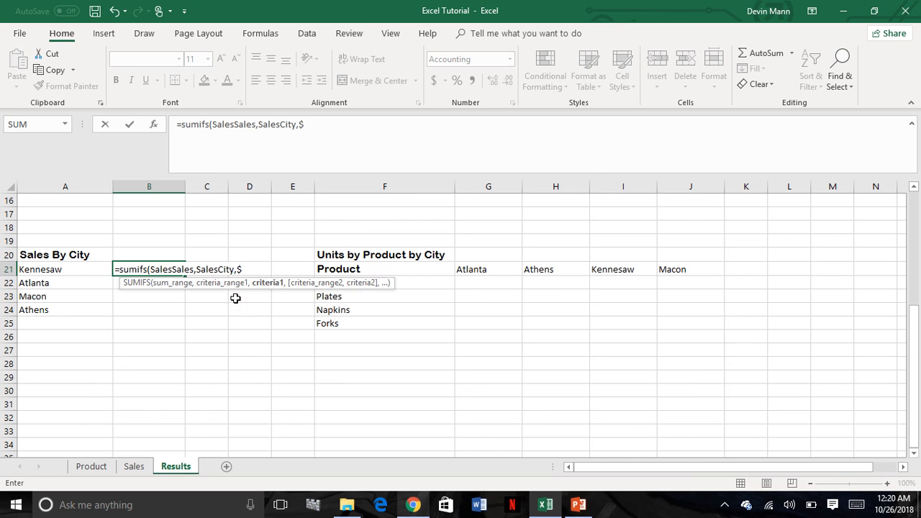
pyautogui.write('A21')
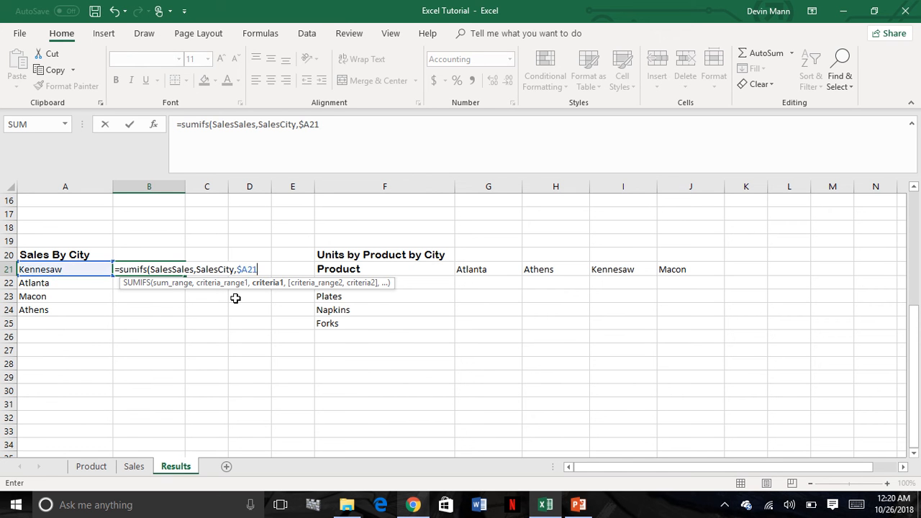
pyautogui.write(')')
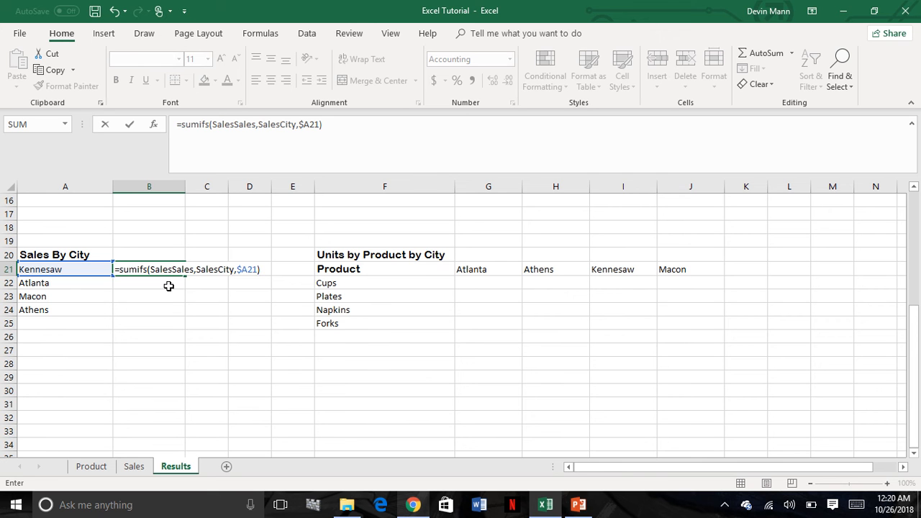
# Shorten the criteria range name in the B21 formula to SalesC to list matching range names, and restore it to SalesCity
pyautogui.click(232, 271)
pyautogui.press('BackSpace')
pyautogui.press('BackSpace')
pyautogui.press('BackSpace')
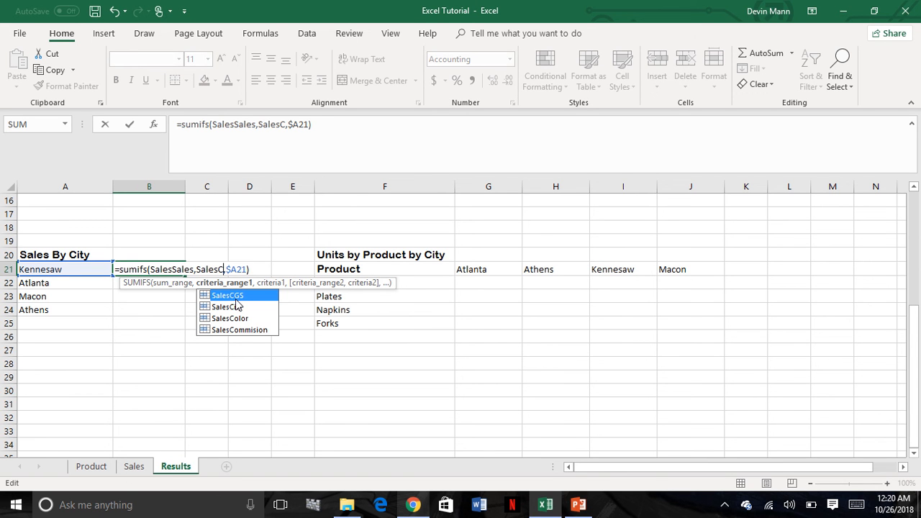
pyautogui.write('ity')
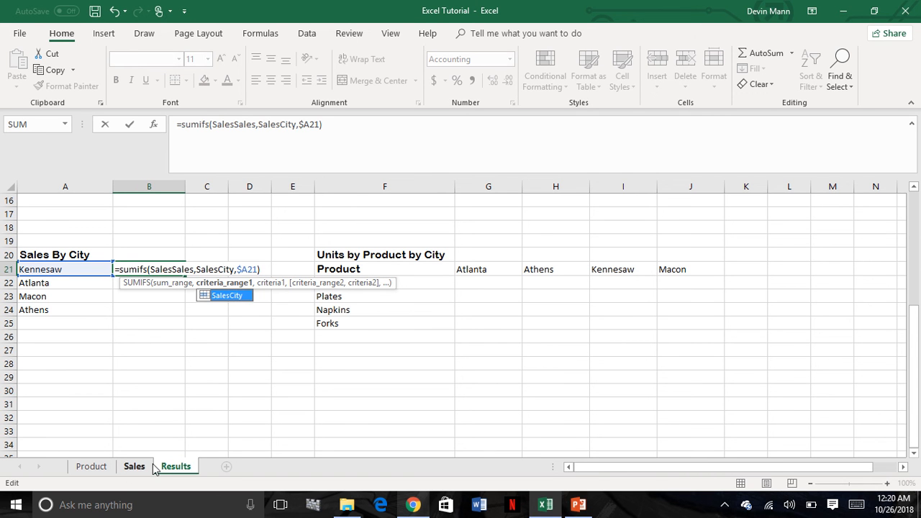
# Commit the Kennesaw SUMIFS formula in B21 and fill it down through B24 for the remaining cities
pyautogui.press('Return')
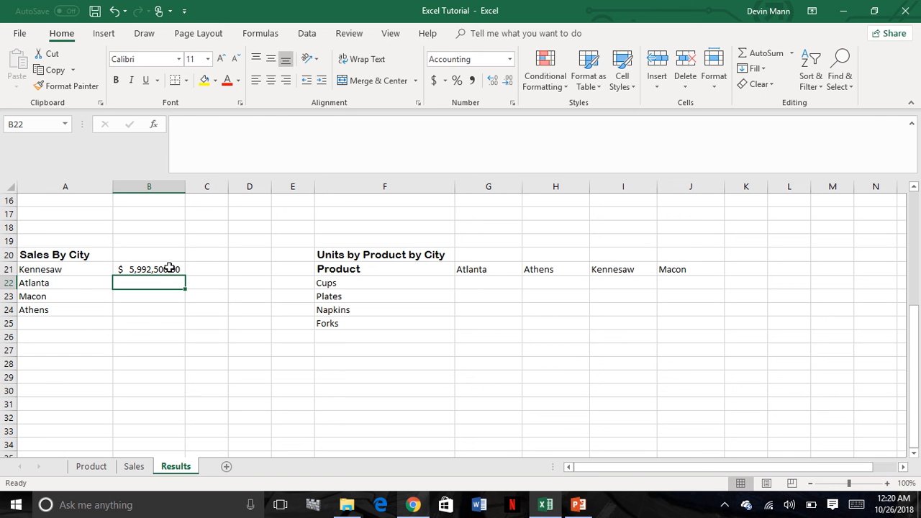
pyautogui.click(169, 268)
pyautogui.moveTo(185, 276); pyautogui.dragTo(183, 309)
# On the Sales sheet, select the CGS data from D2 down to the last record to check the column's range name
pyautogui.click(134, 466)
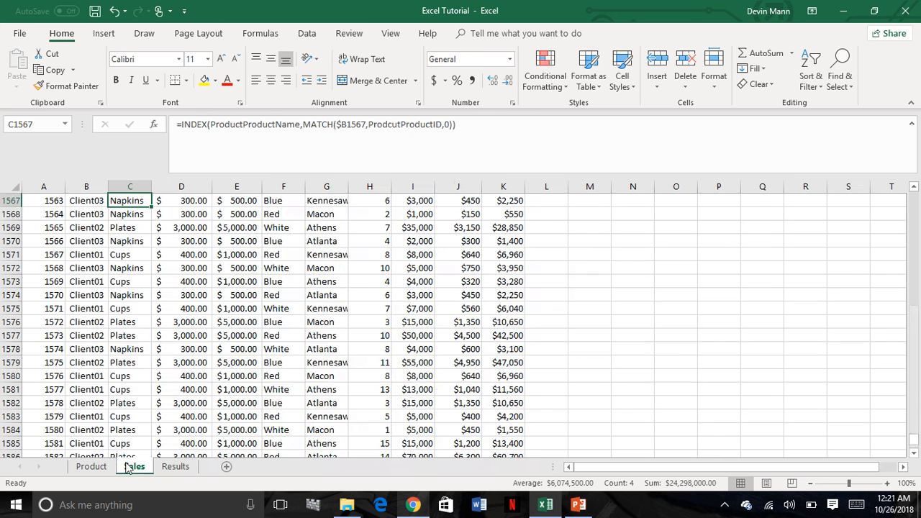
pyautogui.scroll(-20, 137, 212)
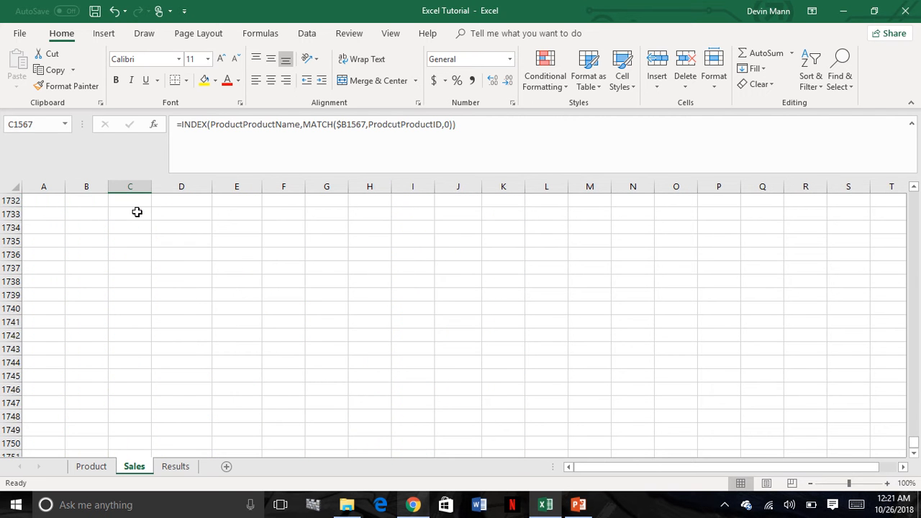
pyautogui.click(136, 212)
pyautogui.hotkey('ctrl', 'shift', 'Up')
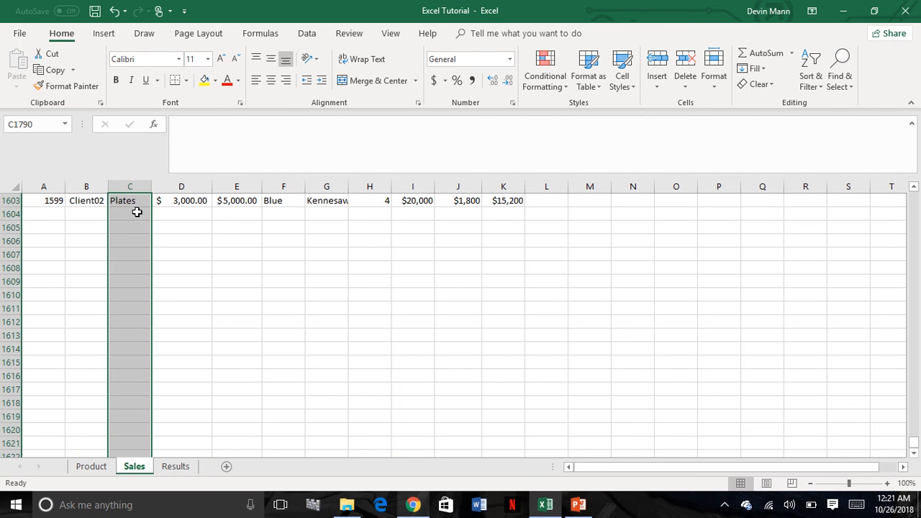
pyautogui.click(137, 212)
pyautogui.scroll(10, 135, 209)
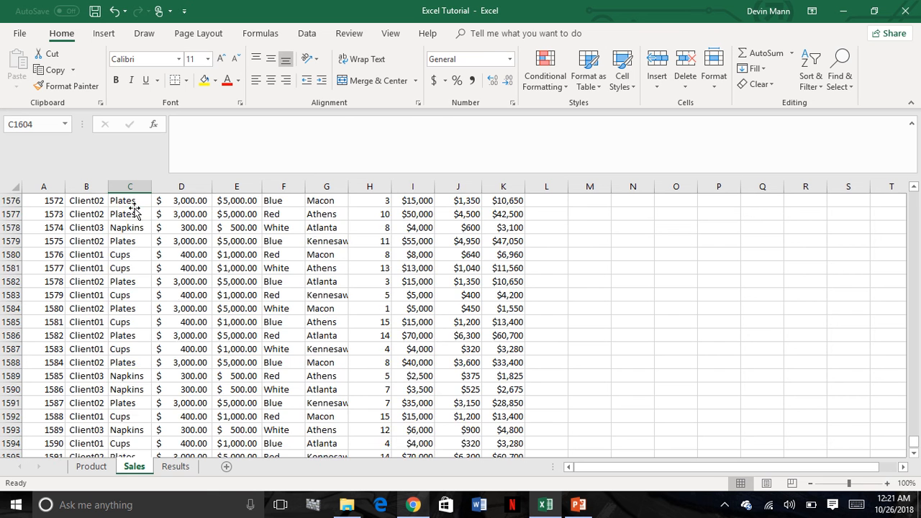
pyautogui.click(134, 209)
pyautogui.hotkey('ctrl', 'shift', 'Up')
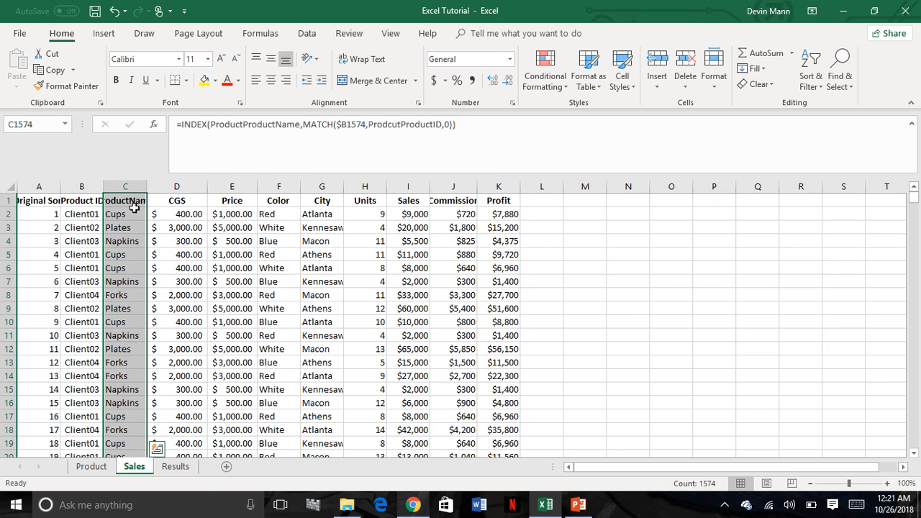
pyautogui.click(160, 214)
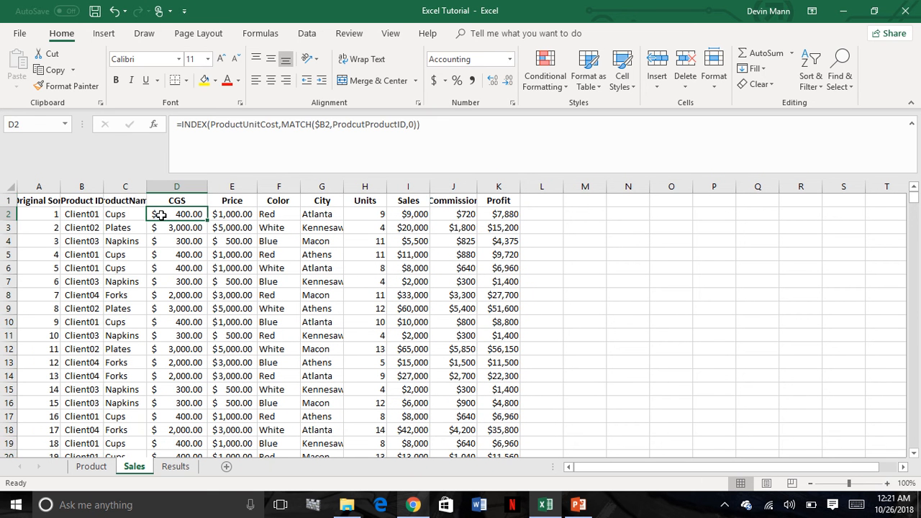
pyautogui.hotkey('ctrl', 'shift', 'Down')
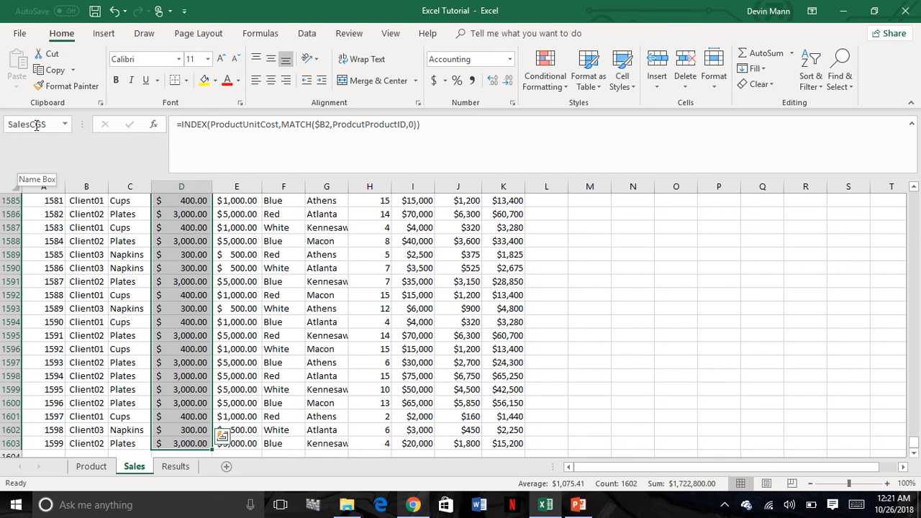
# Return to the Results sheet, start a formula with =sal in D20 to list the Sales named ranges, and erase it
pyautogui.click(180, 469)
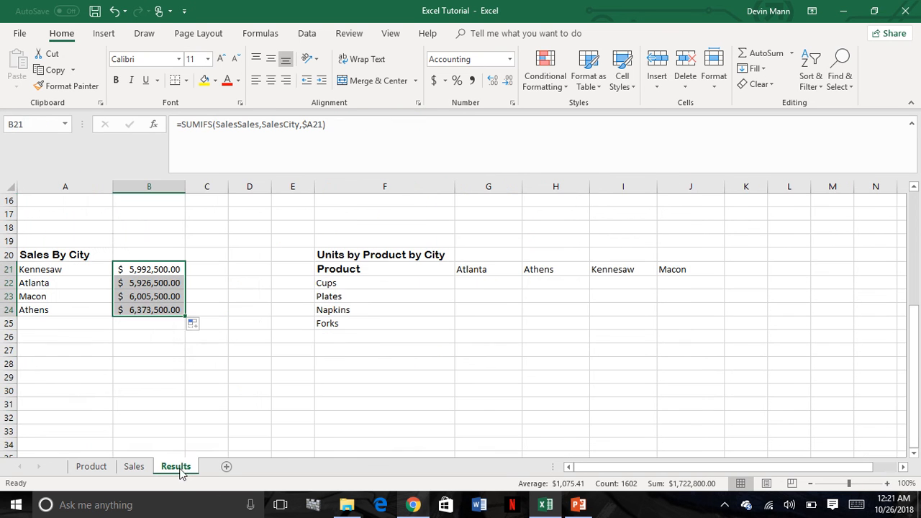
pyautogui.click(252, 256)
pyautogui.write('=sal')
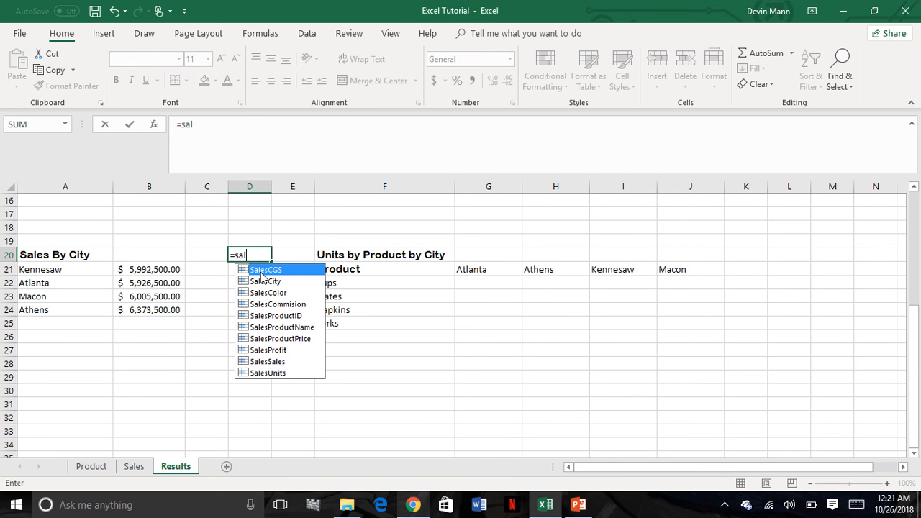
pyautogui.press('BackSpace')
pyautogui.press('BackSpace')
pyautogui.press('BackSpace')
pyautogui.press('BackSpace')
pyautogui.scroll(5, 260, 272)
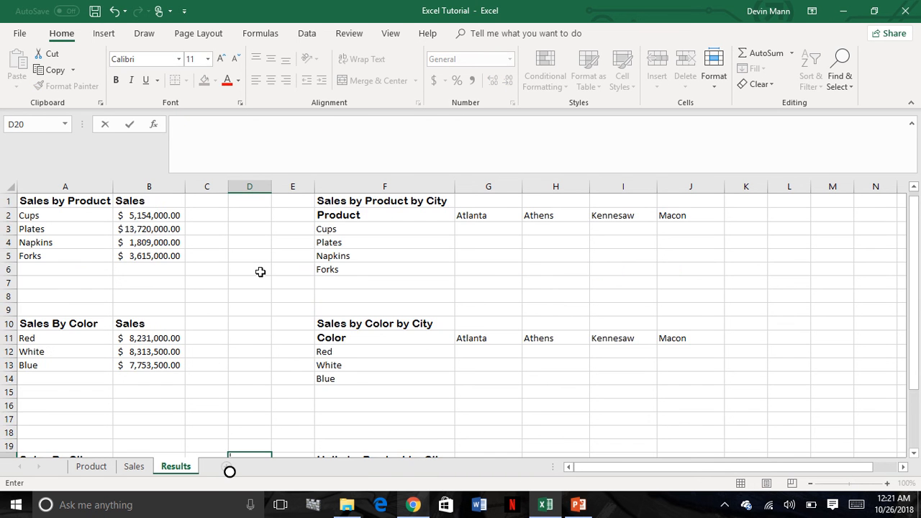
# Start a SUMIFS formula in G3 for Cups in Atlanta, with SalesSales as the sum range
pyautogui.click(466, 229)
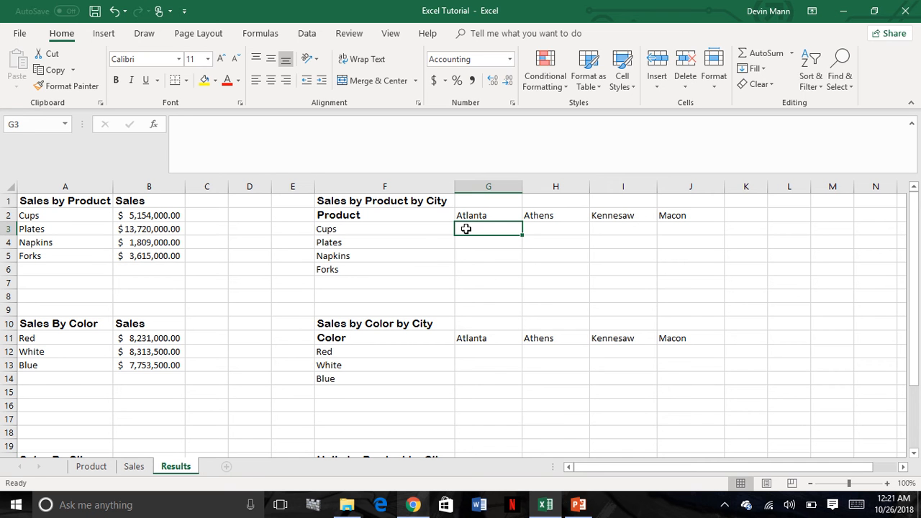
pyautogui.write('=')
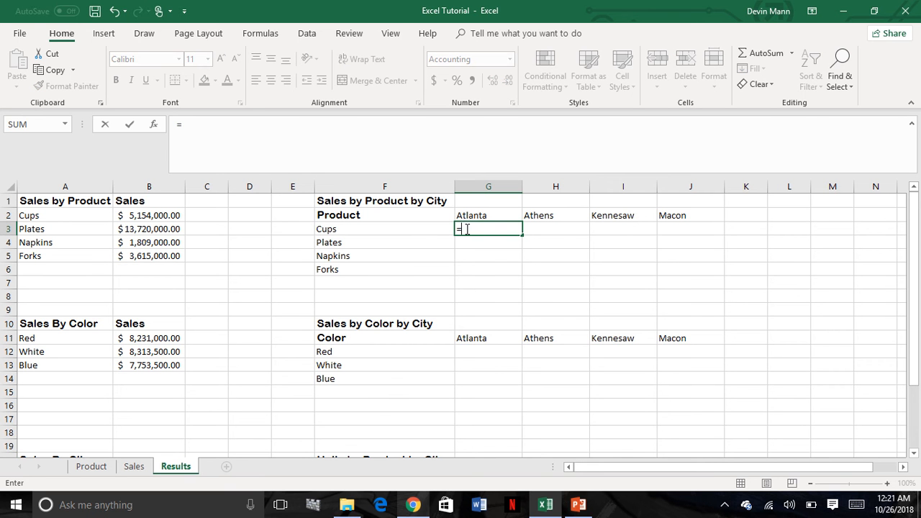
pyautogui.write('sale')
pyautogui.press('BackSpace')
pyautogui.press('BackSpace')
pyautogui.press('BackSpace')
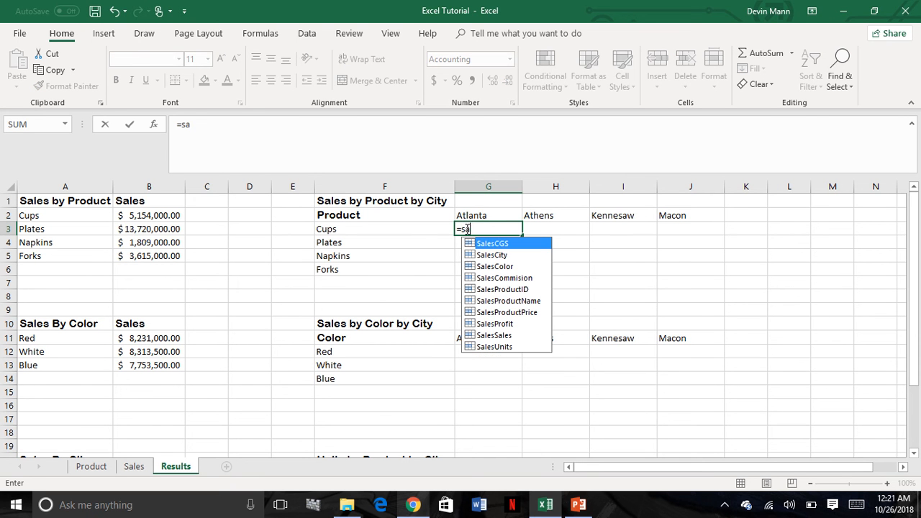
pyautogui.write('um')
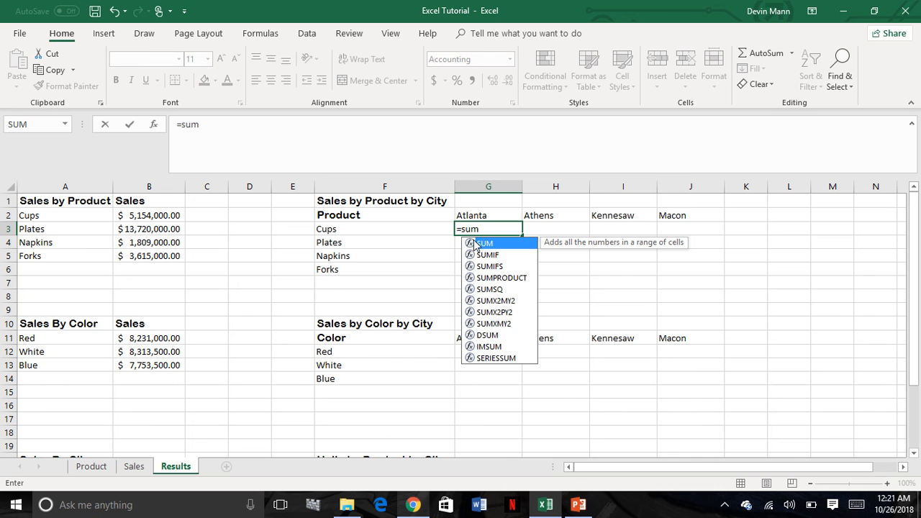
pyautogui.doubleClick(490, 267)
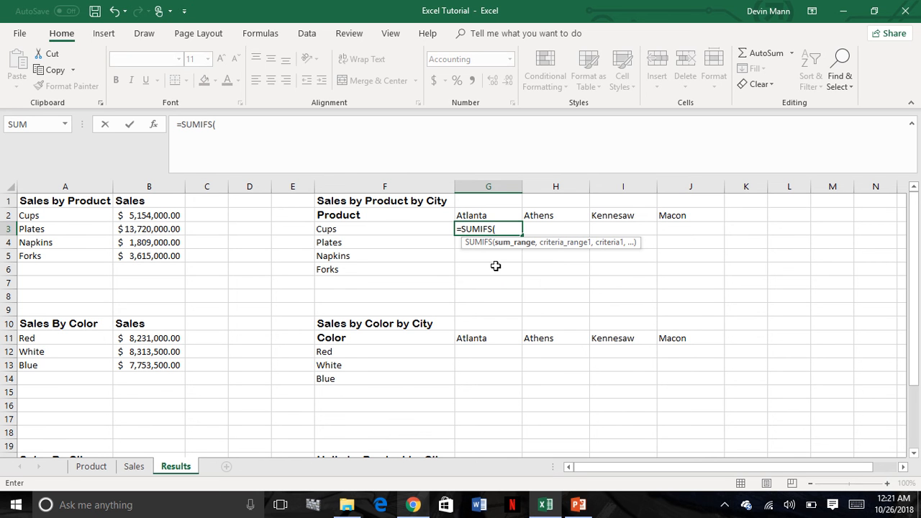
pyautogui.write('sales')
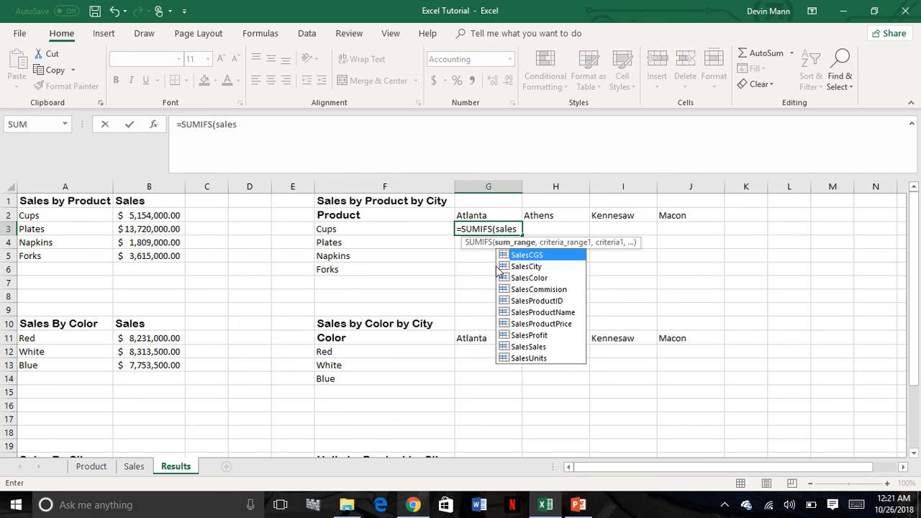
pyautogui.write('sa')
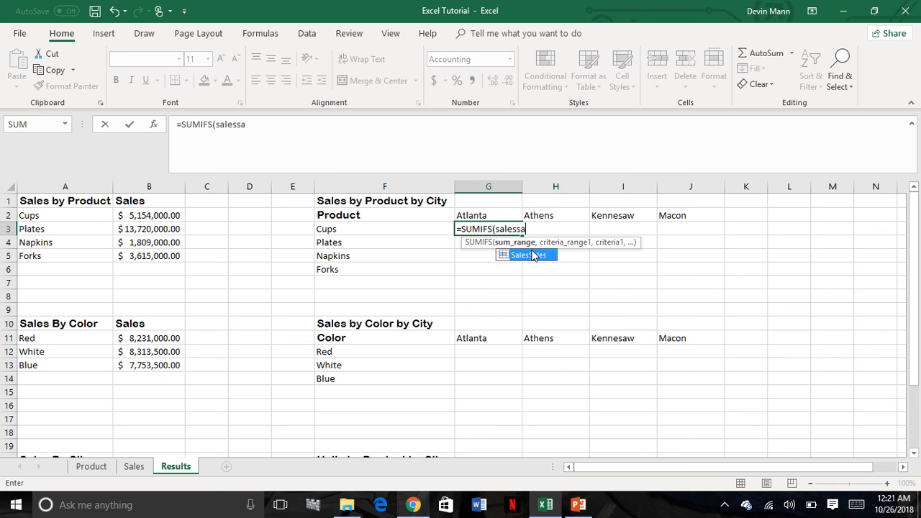
pyautogui.doubleClick(533, 256)
pyautogui.write(',')
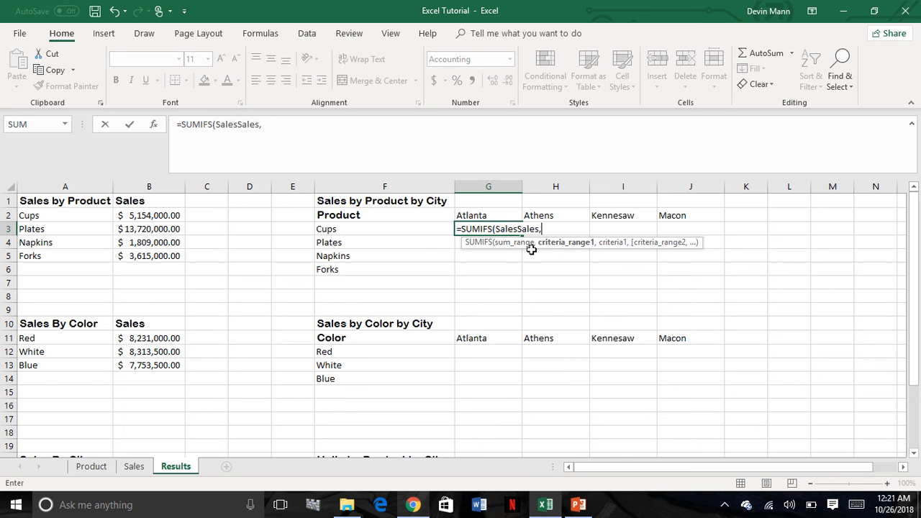
# Add SalesProductName as the G3 formula's first criteria range, with $F3 as its criterion
pyautogui.write('Sales')
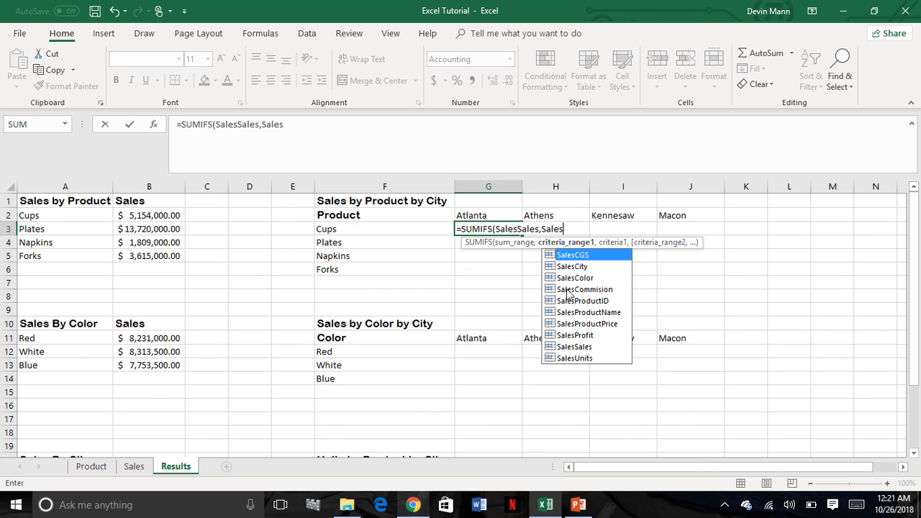
pyautogui.doubleClick(596, 311)
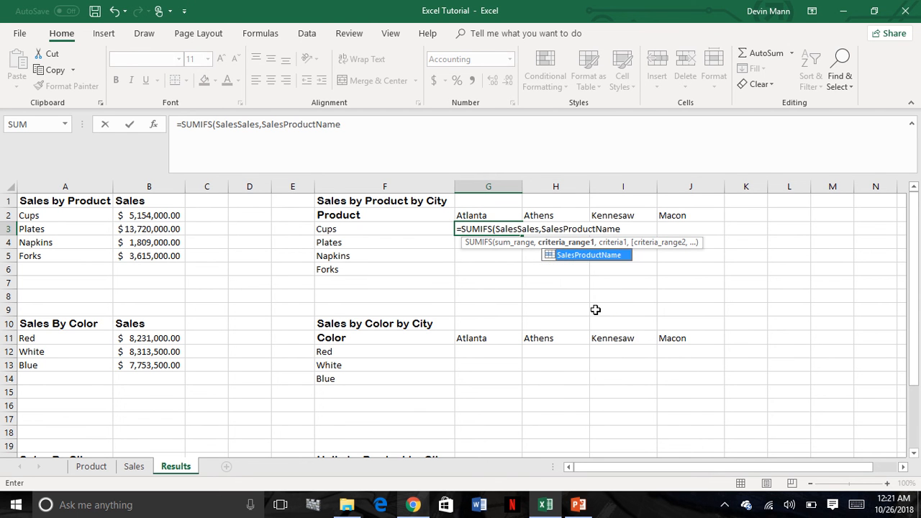
pyautogui.write(',')
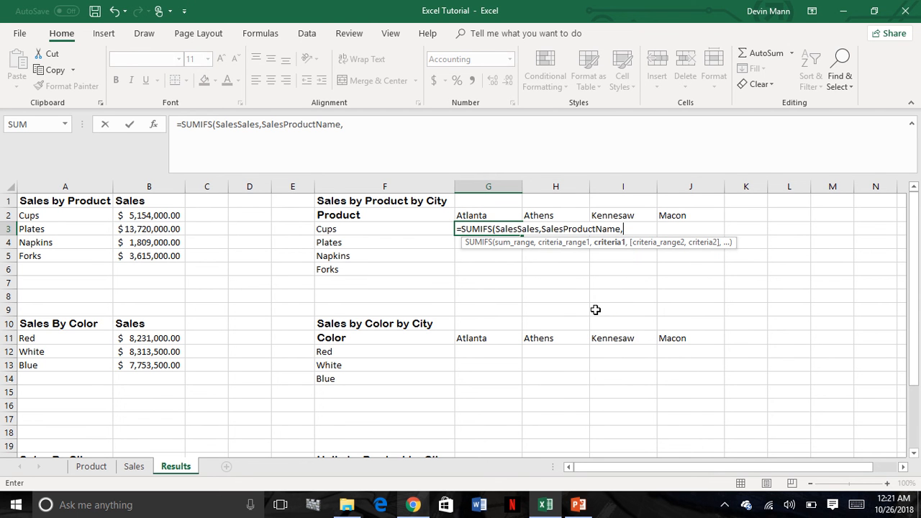
pyautogui.write('$')
pyautogui.write('F3')
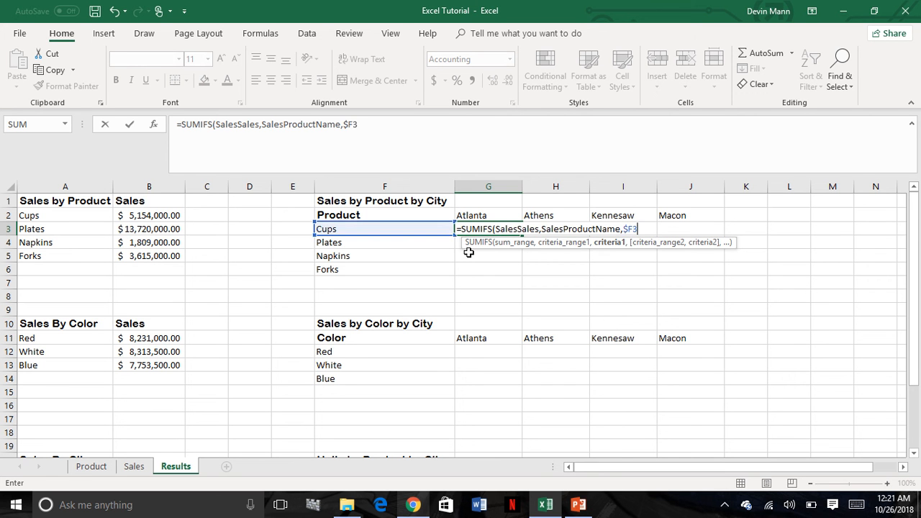
pyautogui.write(',')
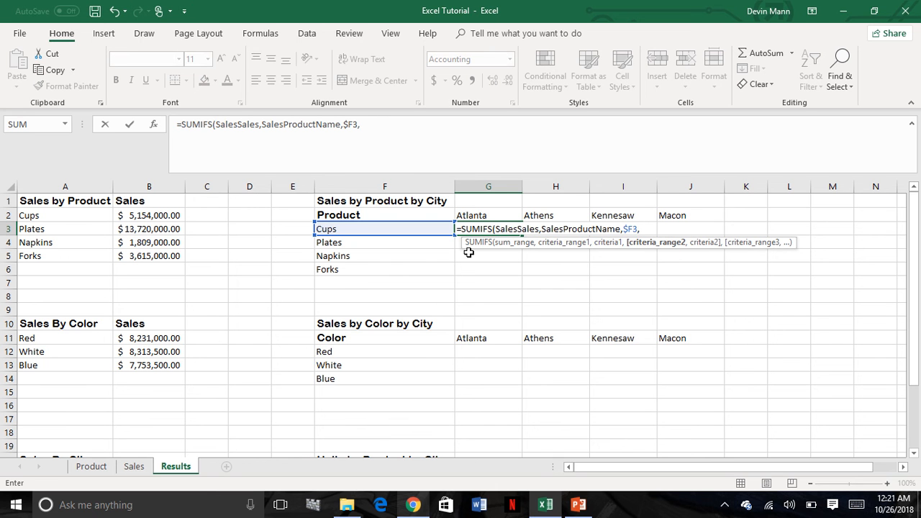
# Add SalesCity as the G3 formula's second criteria range with criterion G$2, and close the parenthesis
pyautogui.write('Sales')
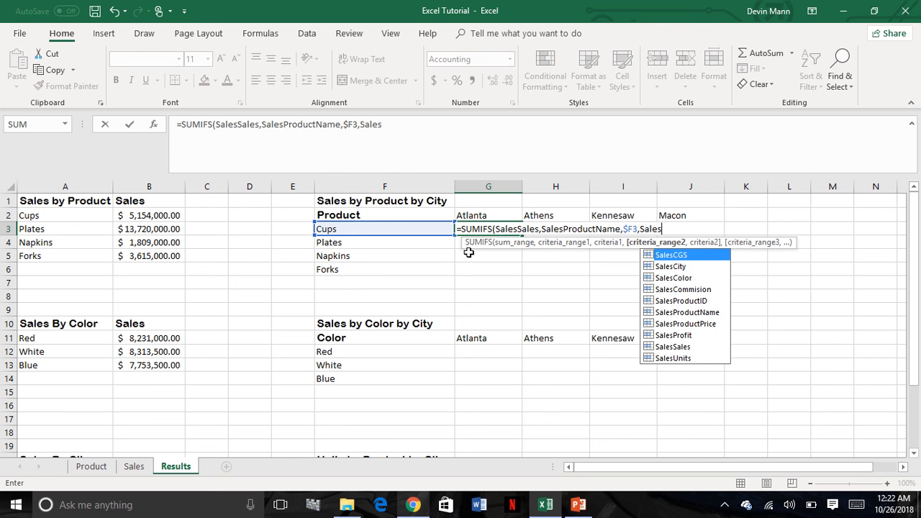
pyautogui.write('c')
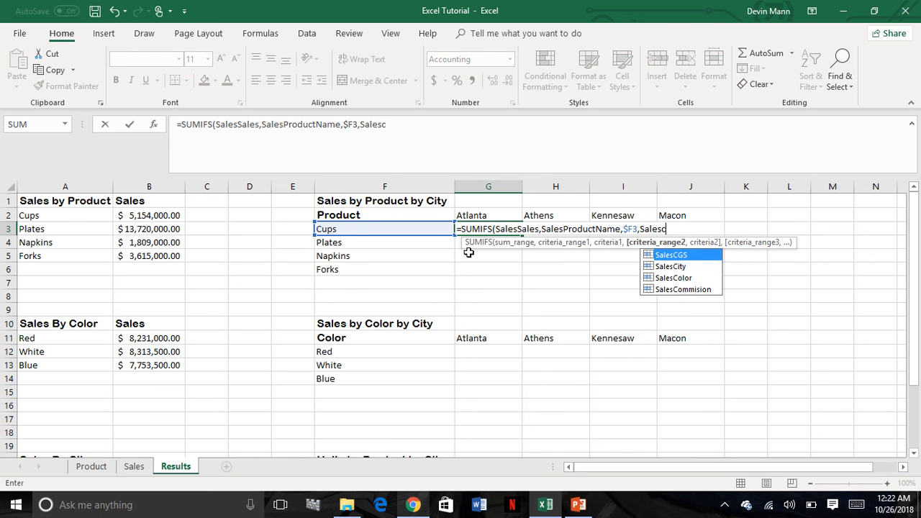
pyautogui.doubleClick(662, 265)
pyautogui.write(',')
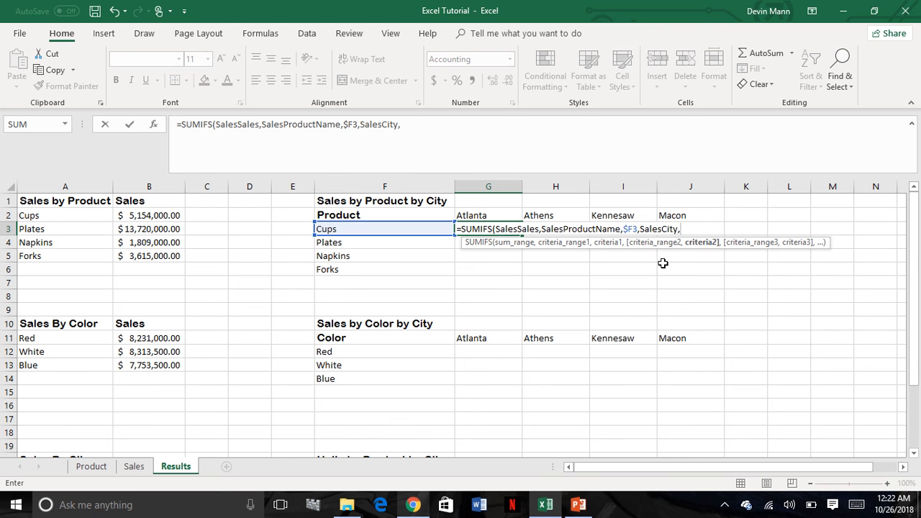
pyautogui.write('G')
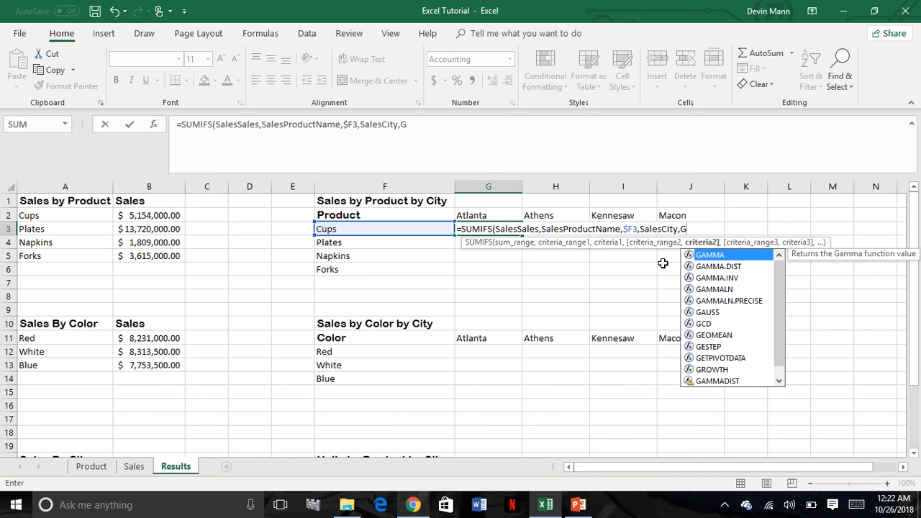
pyautogui.write('$')
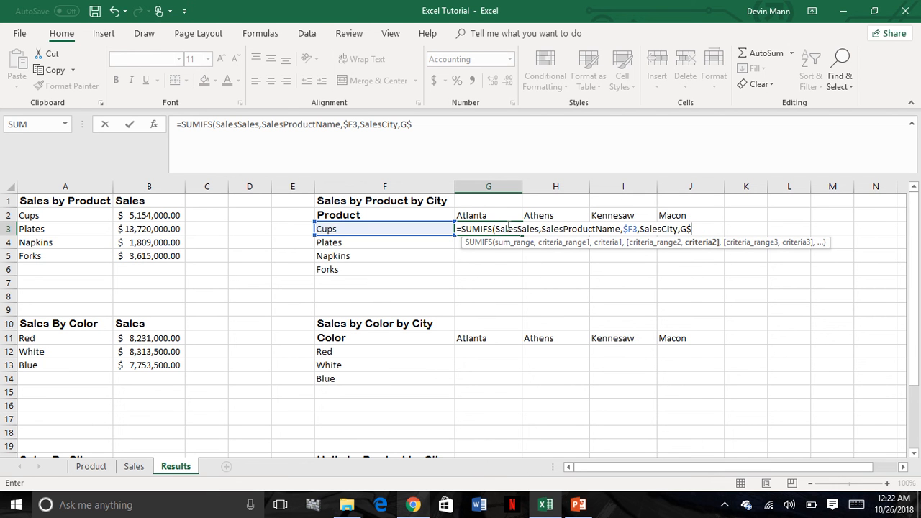
pyautogui.write('2')
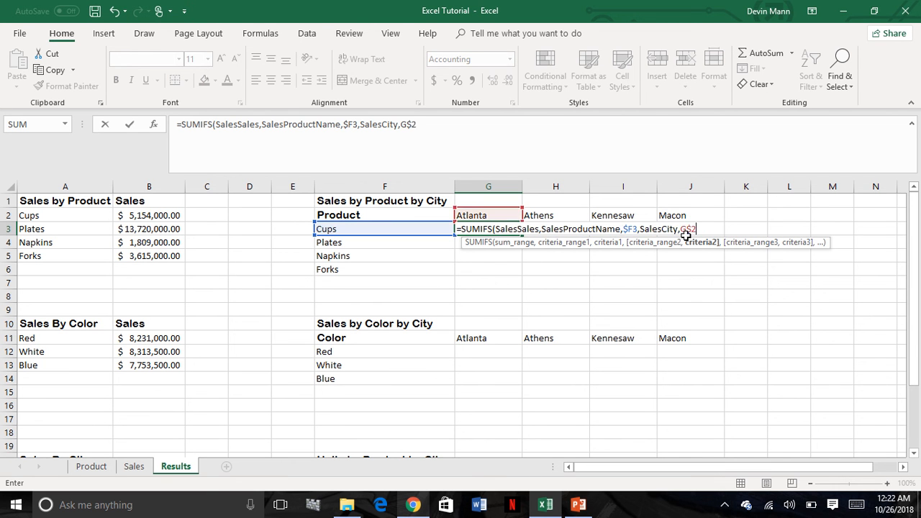
pyautogui.write(')')
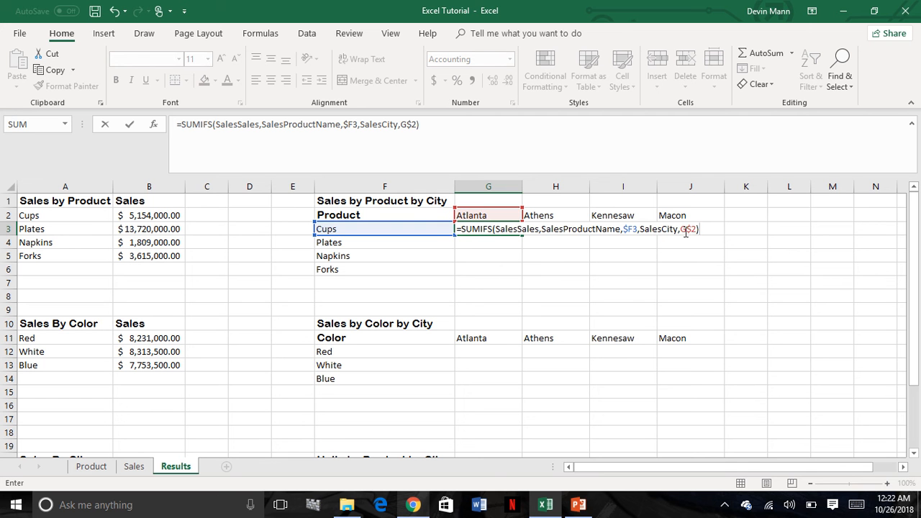
# Commit the G3 formula and fill it across and down to J6 for all products and cities
pyautogui.press('Return')
pyautogui.click(511, 229)
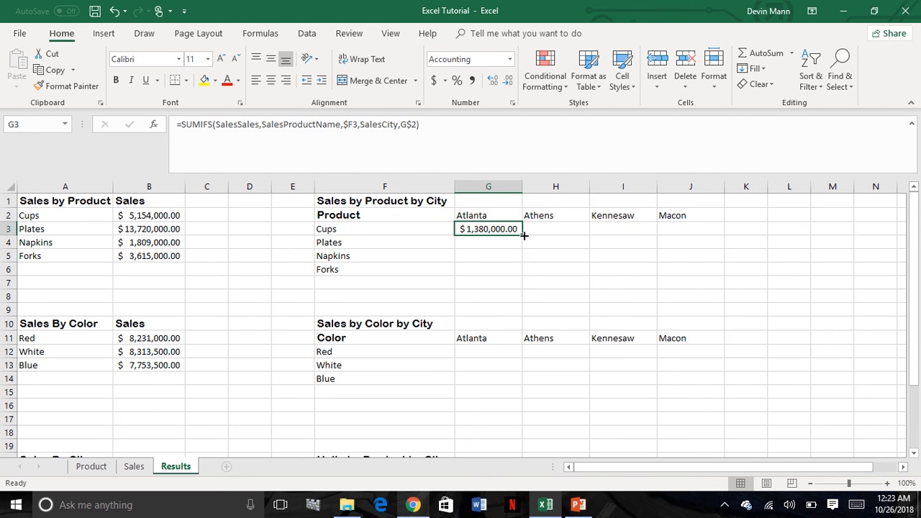
pyautogui.moveTo(522, 236); pyautogui.dragTo(699, 263)
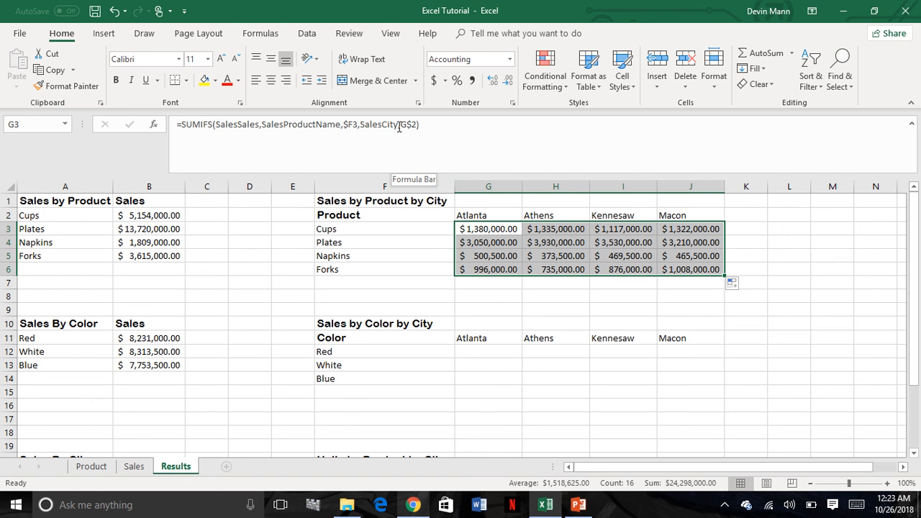
# Start a SUMIFS formula in G12 for Red in Atlanta, with SalesSales as the sum range
pyautogui.click(502, 352)
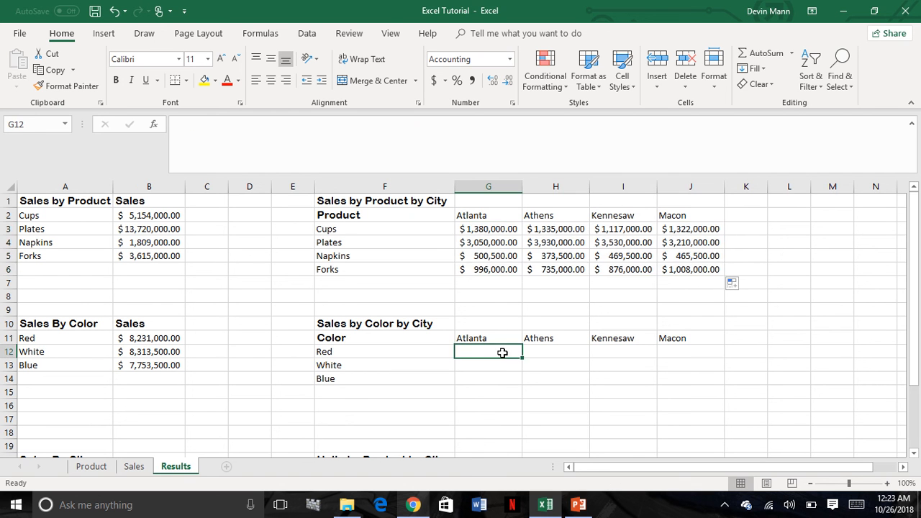
pyautogui.write('=sum')
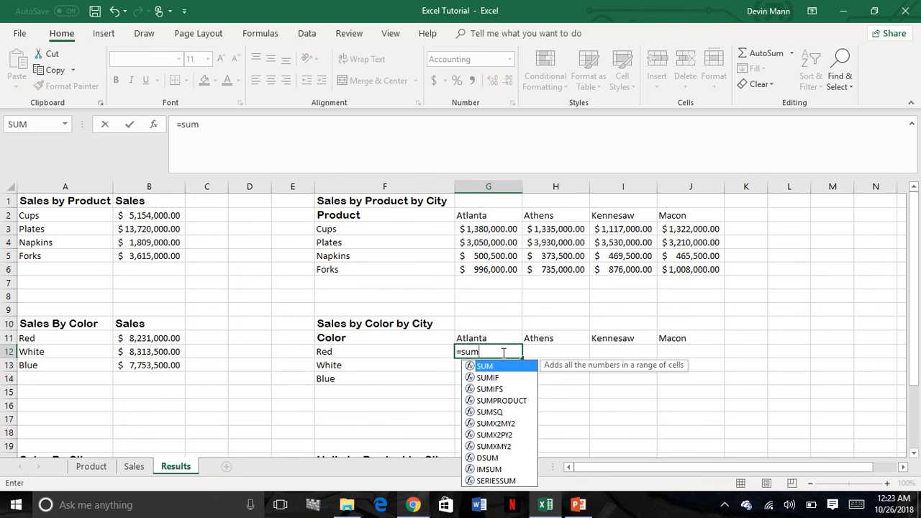
pyautogui.write('if')
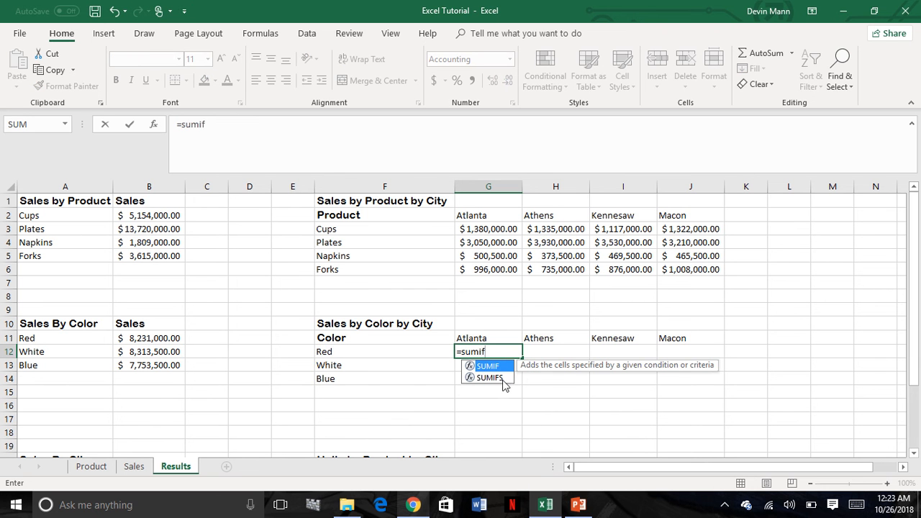
pyautogui.doubleClick(502, 380)
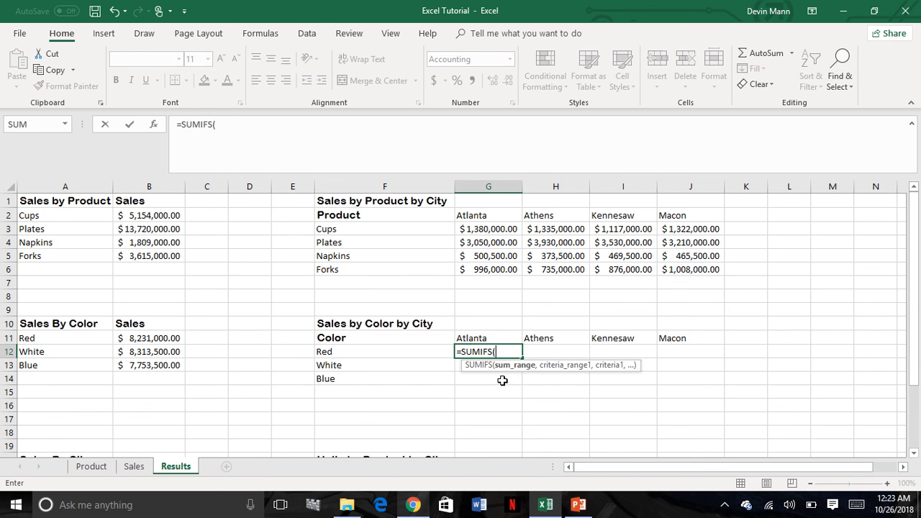
pyautogui.write('Sales')
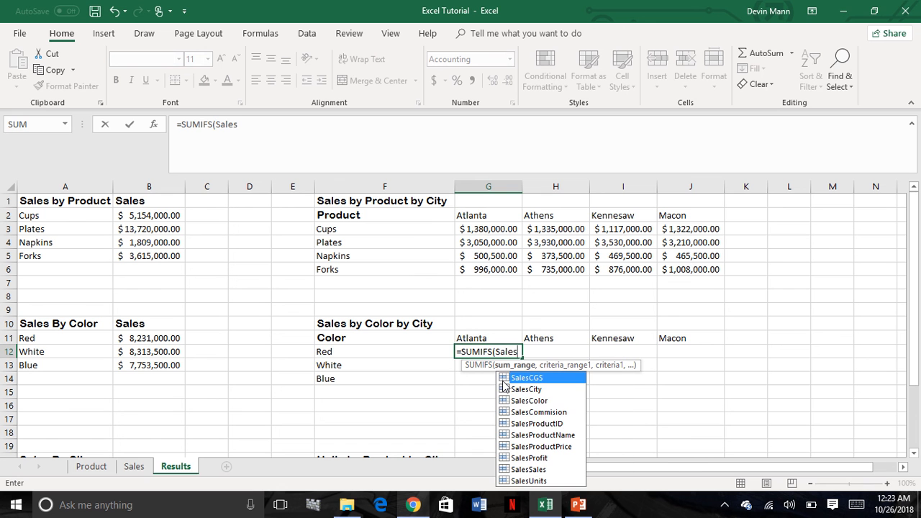
pyautogui.doubleClick(530, 469)
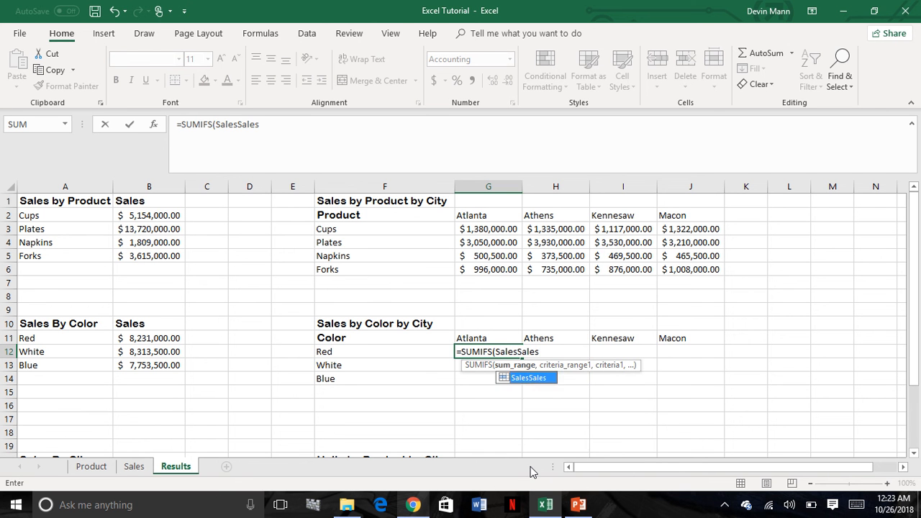
# Add SalesColor as the G12 formula's first criteria range, with $F12 as its criterion
pyautogui.write(',sales')
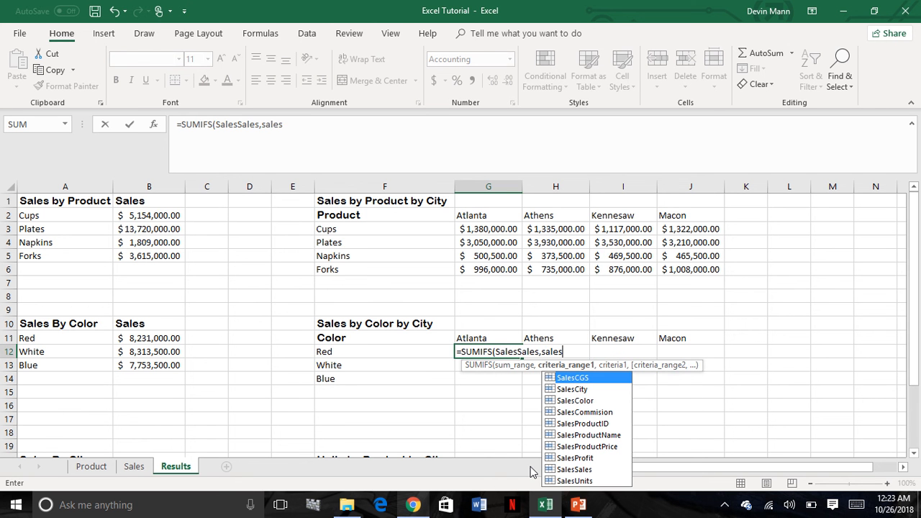
pyautogui.click(593, 401)
pyautogui.doubleClick(593, 402)
pyautogui.write(',')
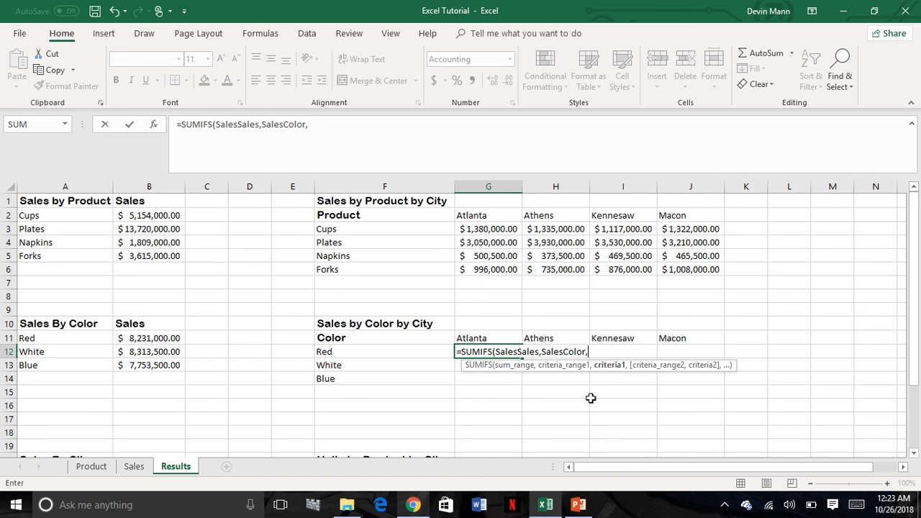
pyautogui.write('$F12')
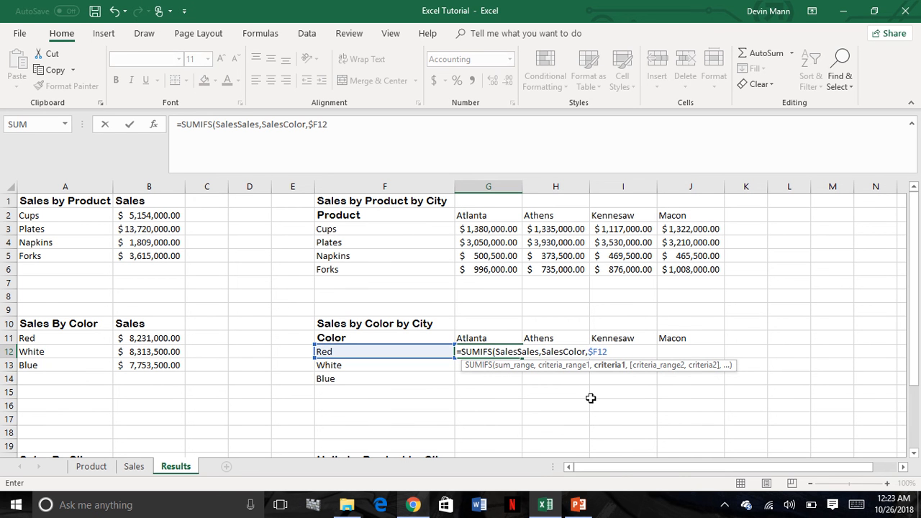
# Add SalesCity as the G12 formula's second criteria range with criterion G$11, and close the parenthesis
pyautogui.write(',sales')
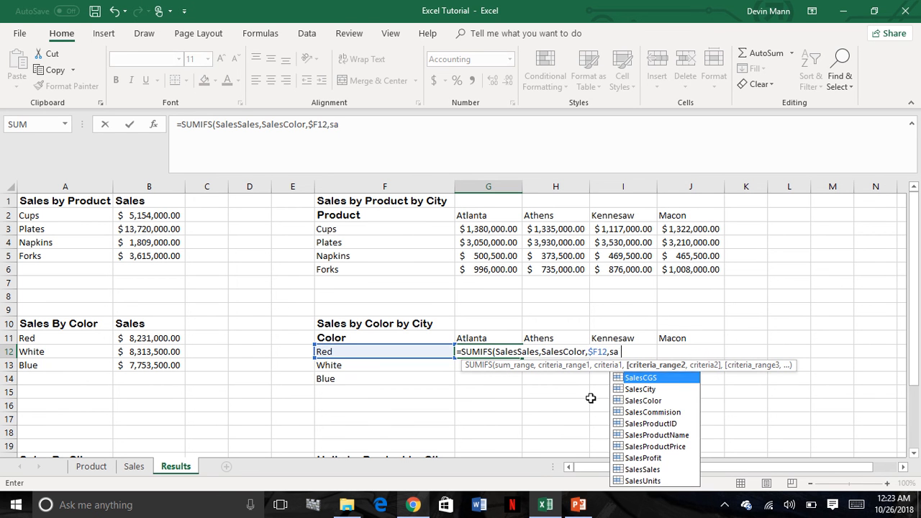
pyautogui.doubleClick(656, 390)
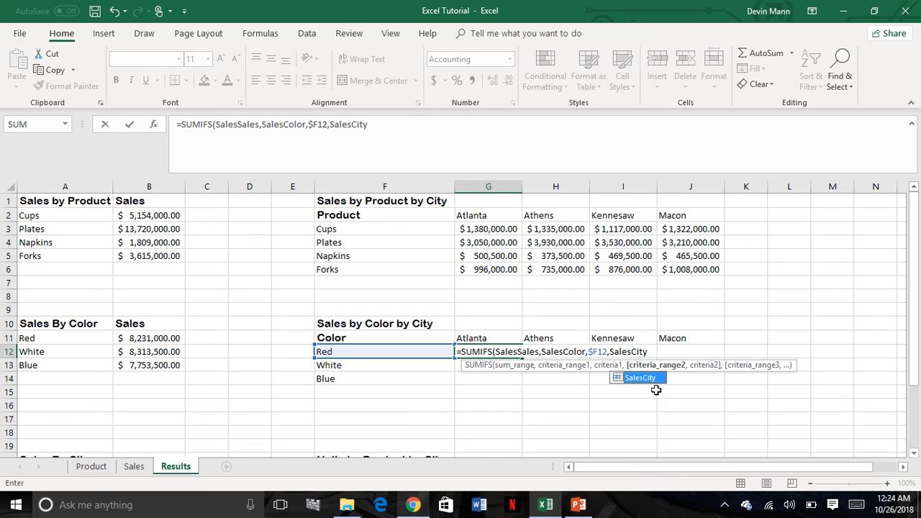
pyautogui.write(',G$')
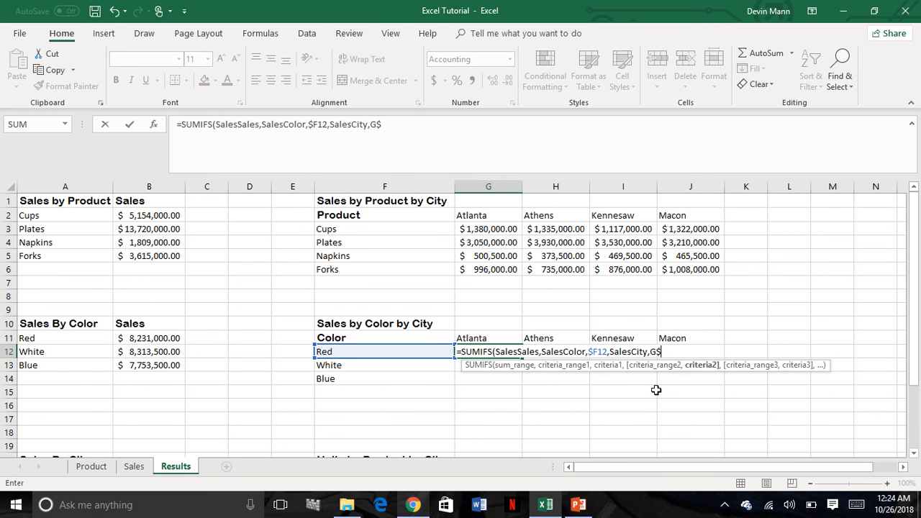
pyautogui.write('11')
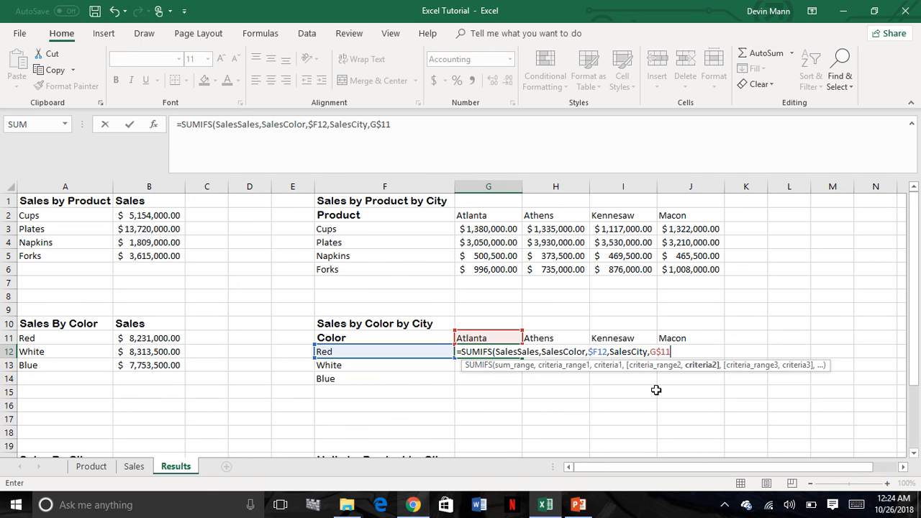
pyautogui.write(')')
# Commit the G12 formula and fill it down and across to J14 for all colors and cities
pyautogui.press('Return')
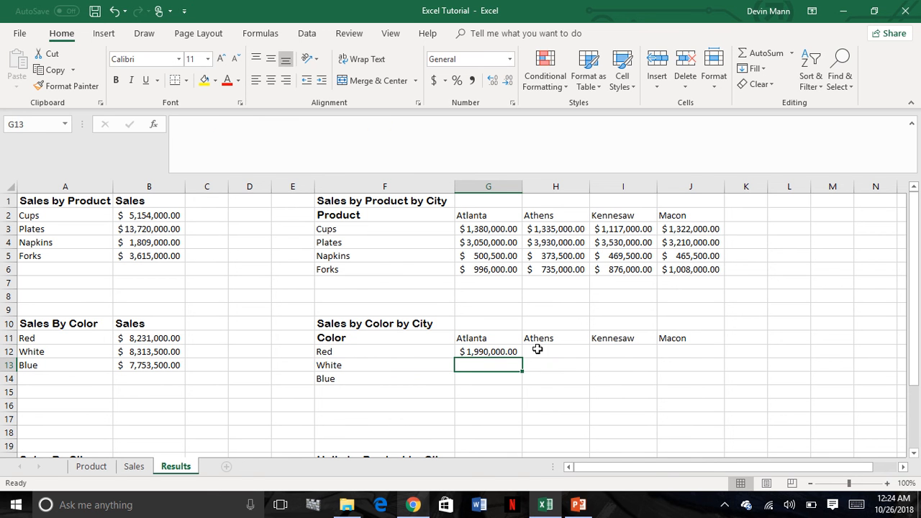
pyautogui.click(509, 353)
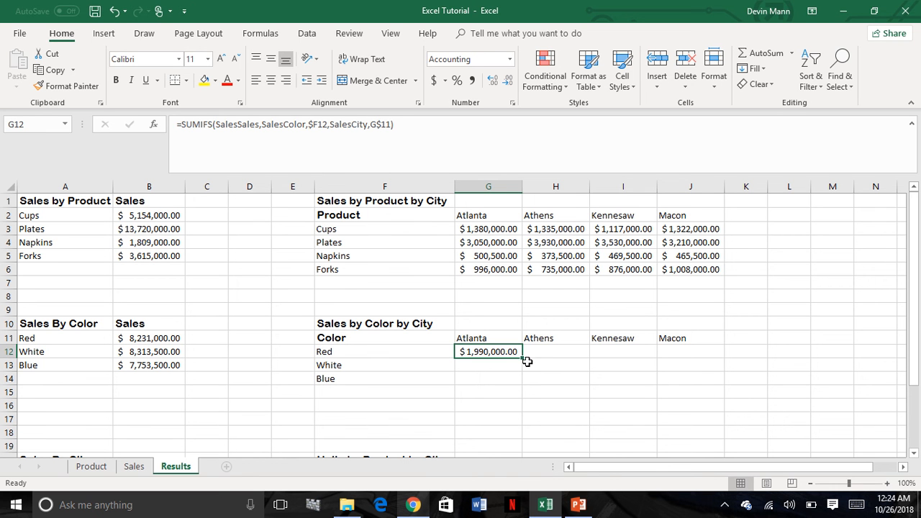
pyautogui.moveTo(521, 357); pyautogui.dragTo(521, 382)
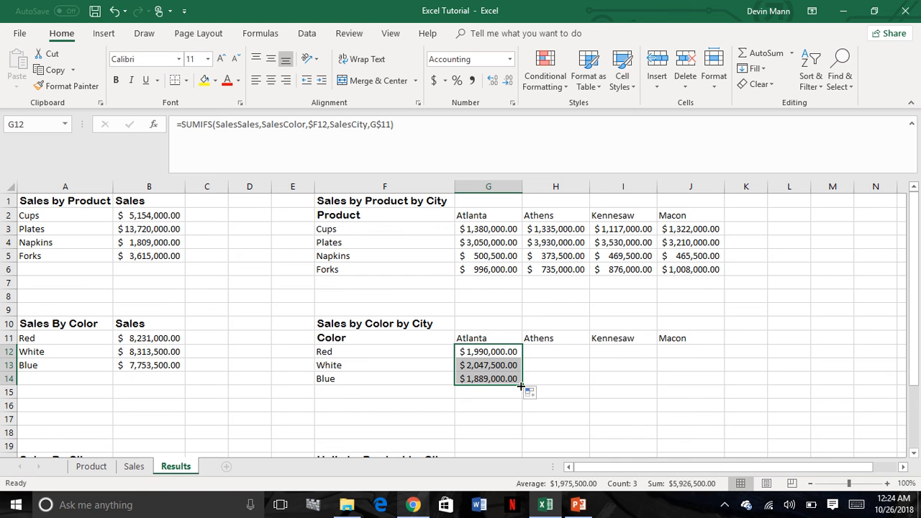
pyautogui.moveTo(521, 386); pyautogui.dragTo(718, 389)
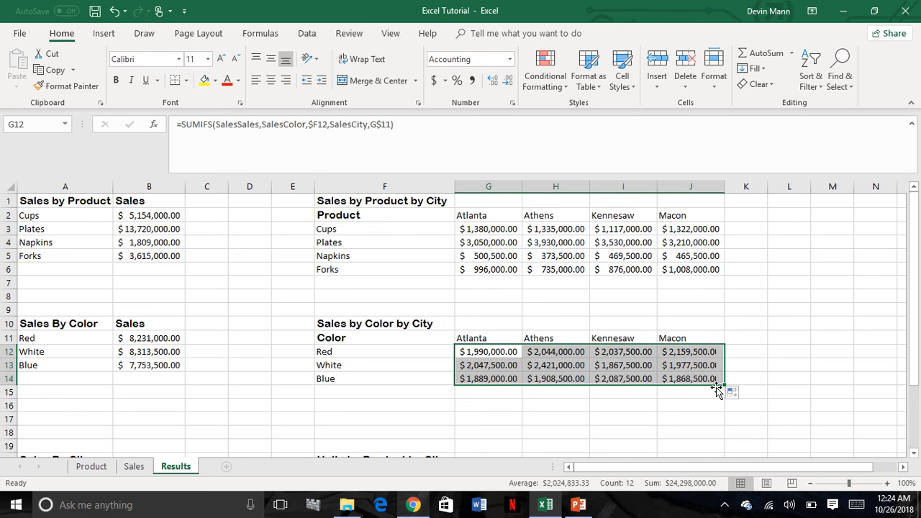
# Start a SUMIFS formula in G22 for Cups in Atlanta, with SalesUnits as the sum range
pyautogui.scroll(-4, 682, 367)
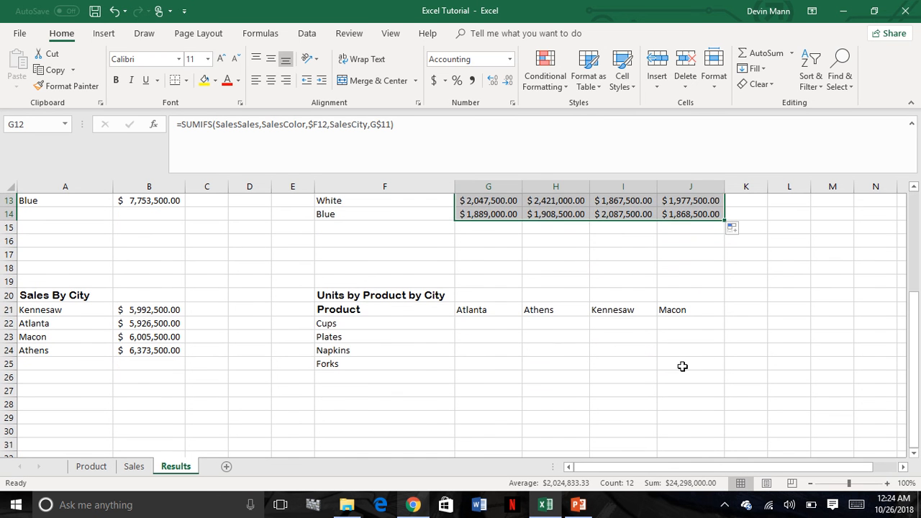
pyautogui.click(497, 324)
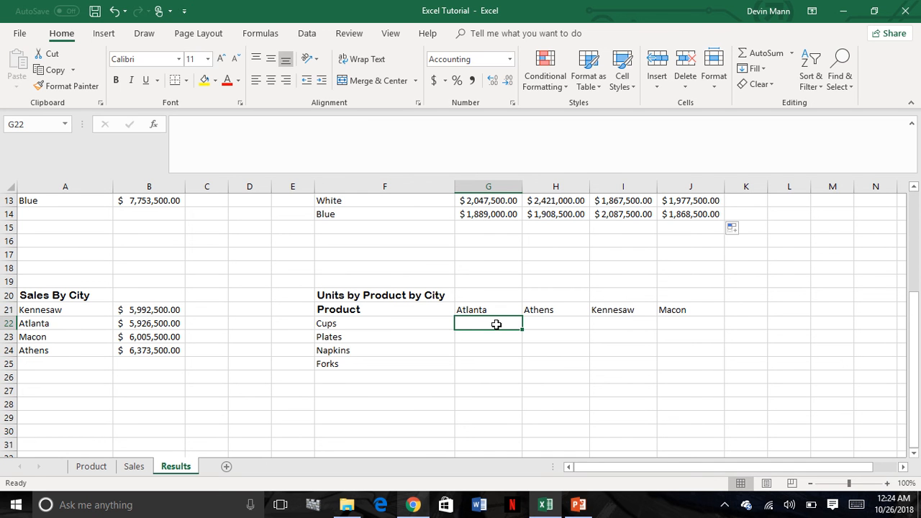
pyautogui.write('=')
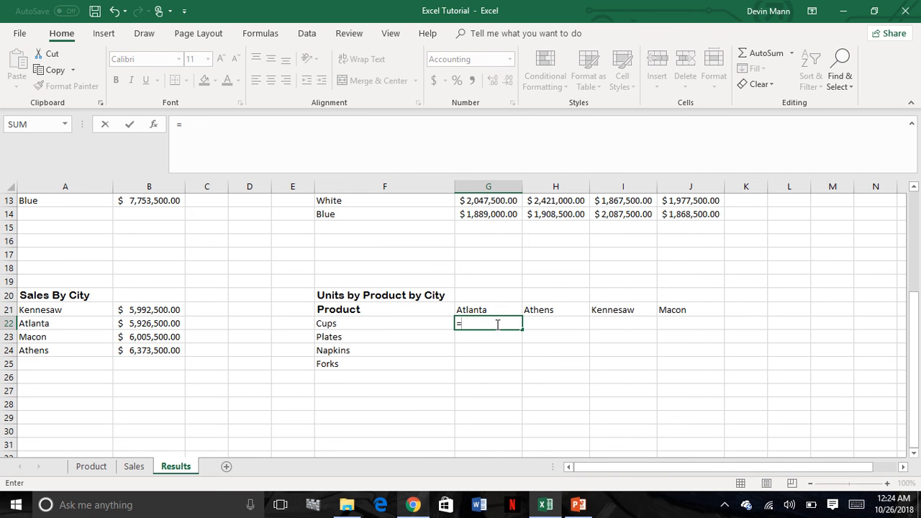
pyautogui.write('sumifs')
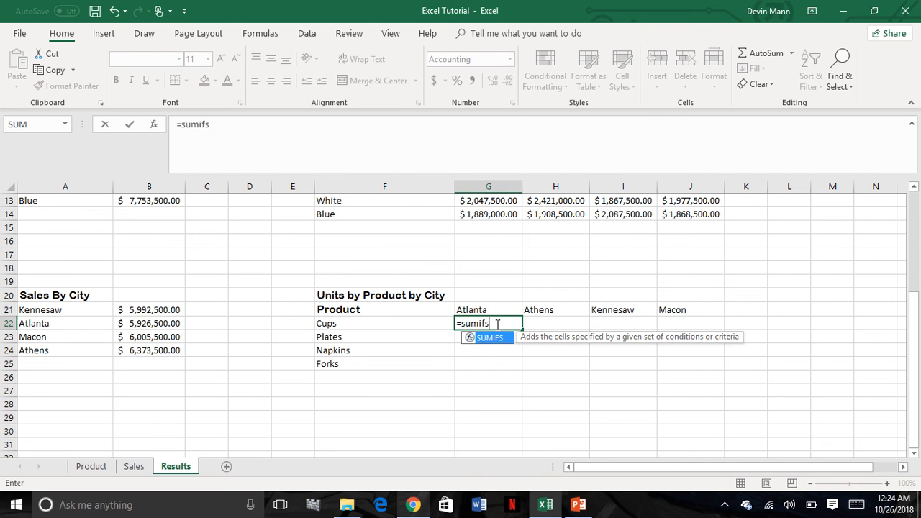
pyautogui.write('(')
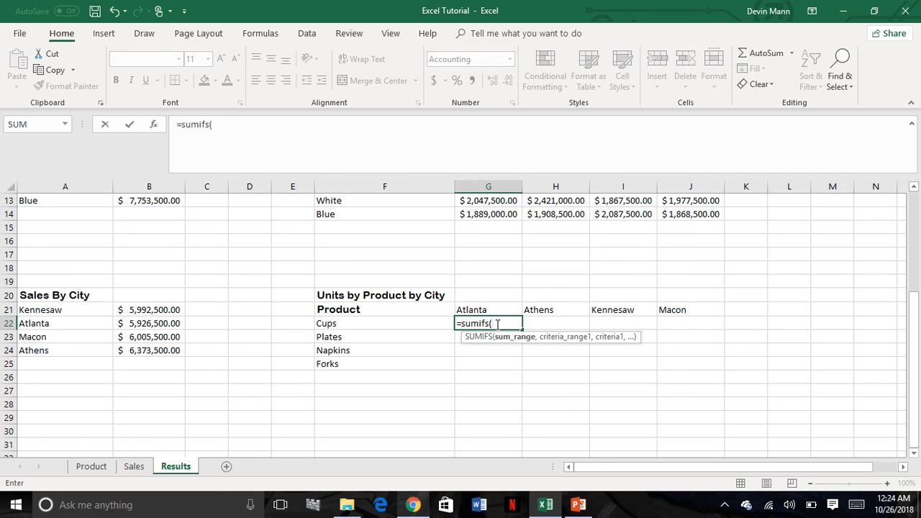
pyautogui.write('sale')
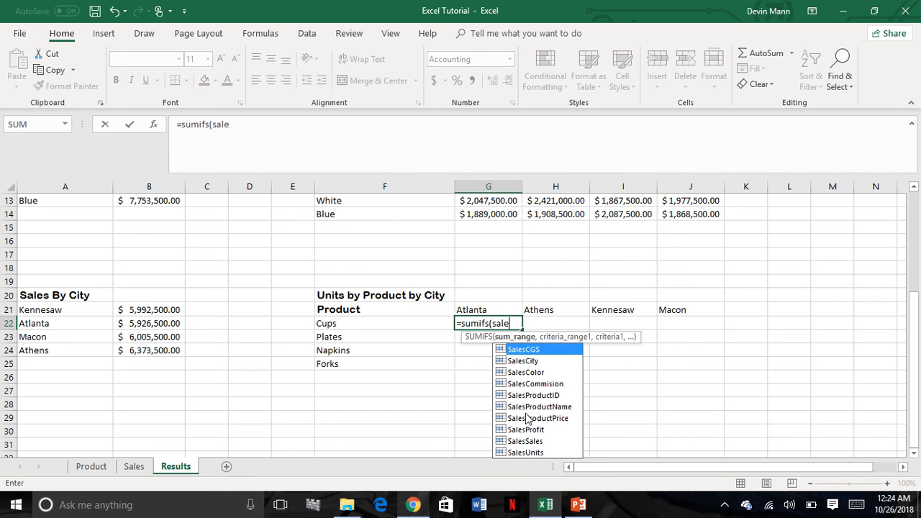
pyautogui.doubleClick(538, 453)
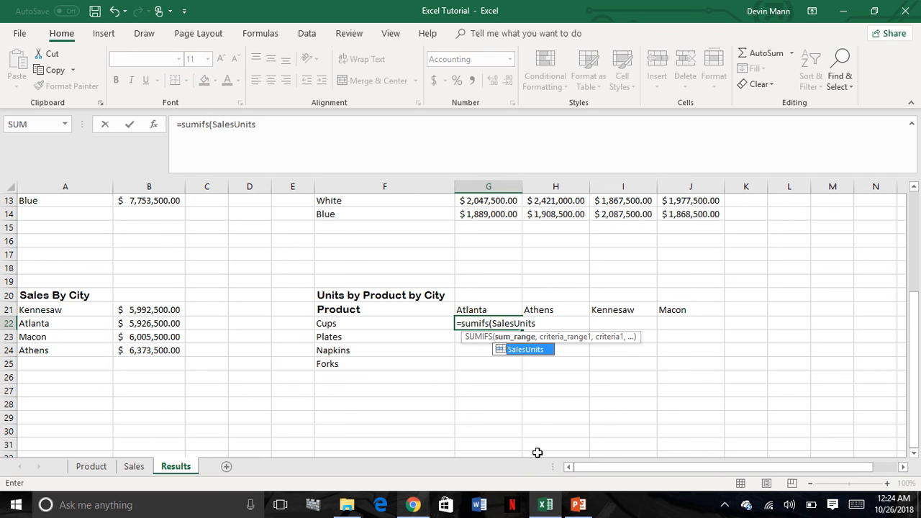
# Add SalesProductName as the G22 formula's first criteria range, with $F22 as its criterion
pyautogui.write(',')
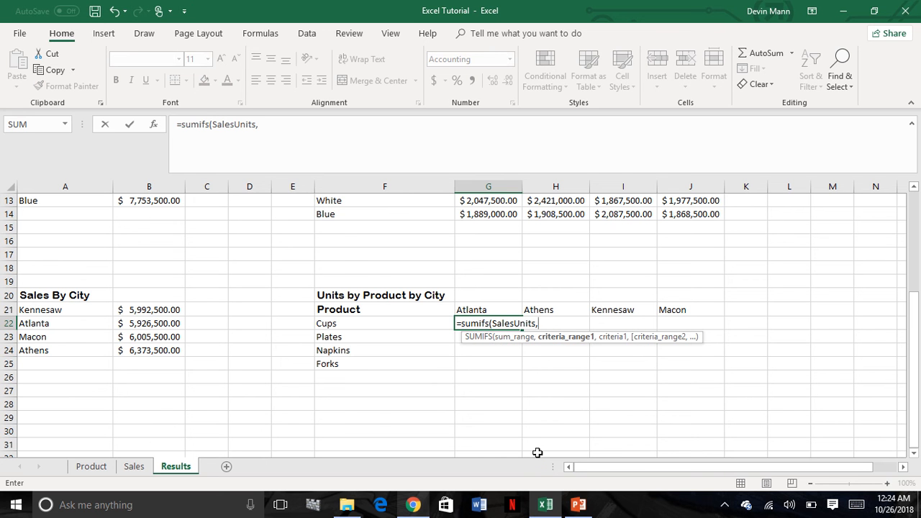
pyautogui.write('sale')
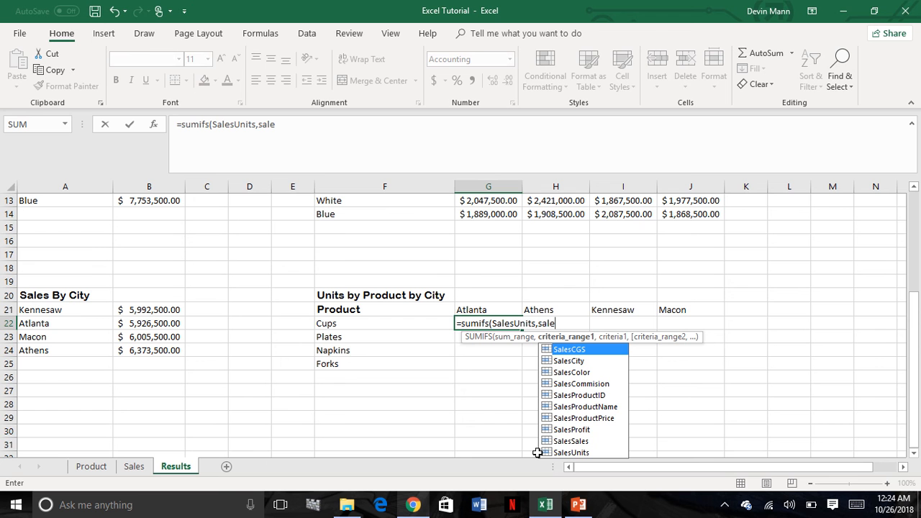
pyautogui.doubleClick(590, 406)
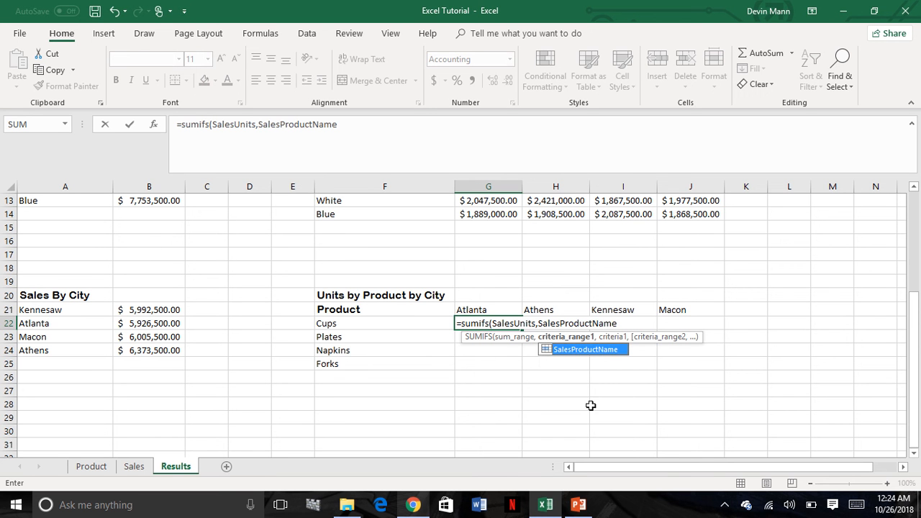
pyautogui.write(',')
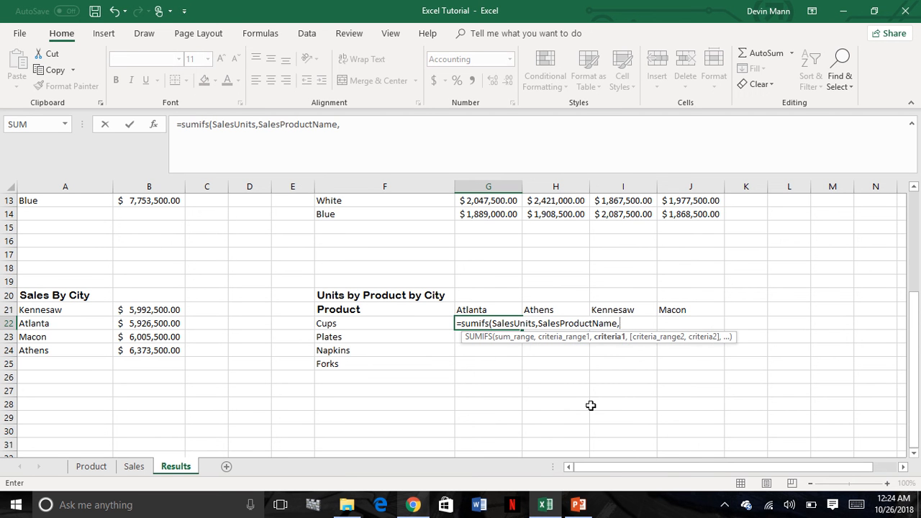
pyautogui.write('$F22')
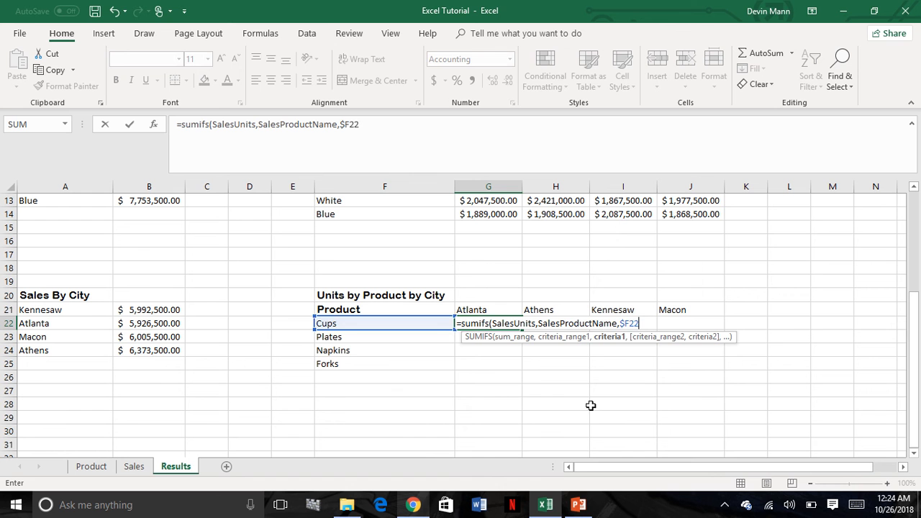
# Add SalesCity as the G22 formula's second criteria range with criterion G$21, and close the parenthesis
pyautogui.write(',Sales')
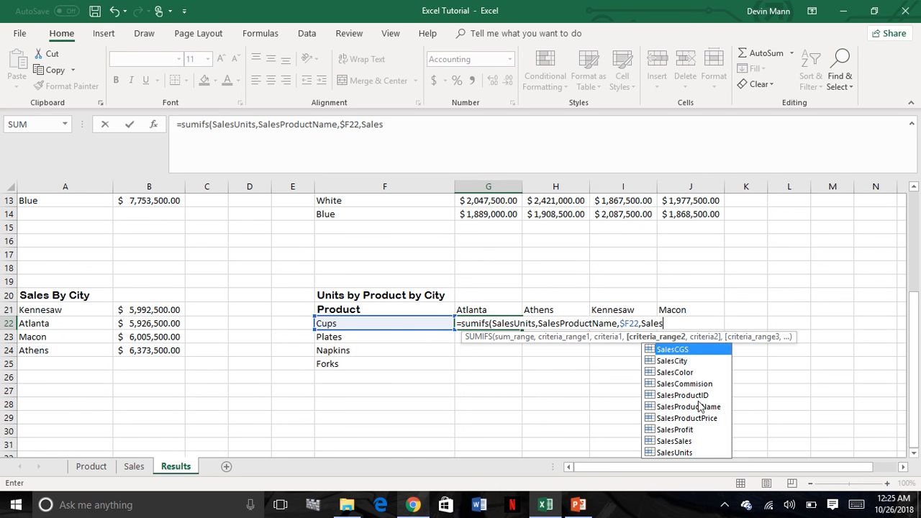
pyautogui.doubleClick(695, 361)
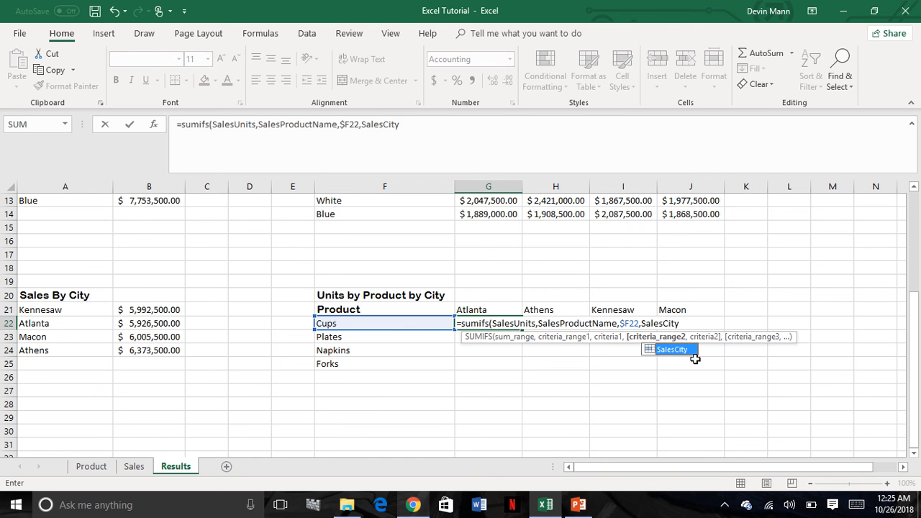
pyautogui.write(',')
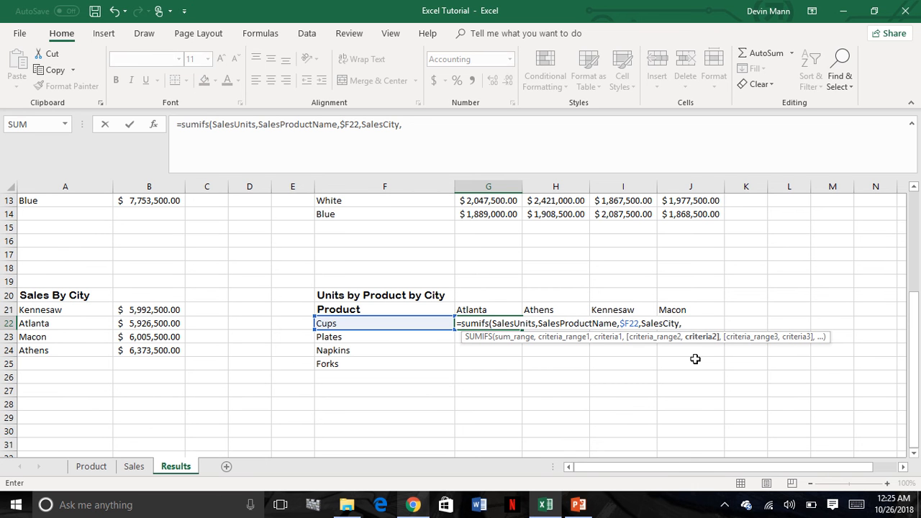
pyautogui.write('G')
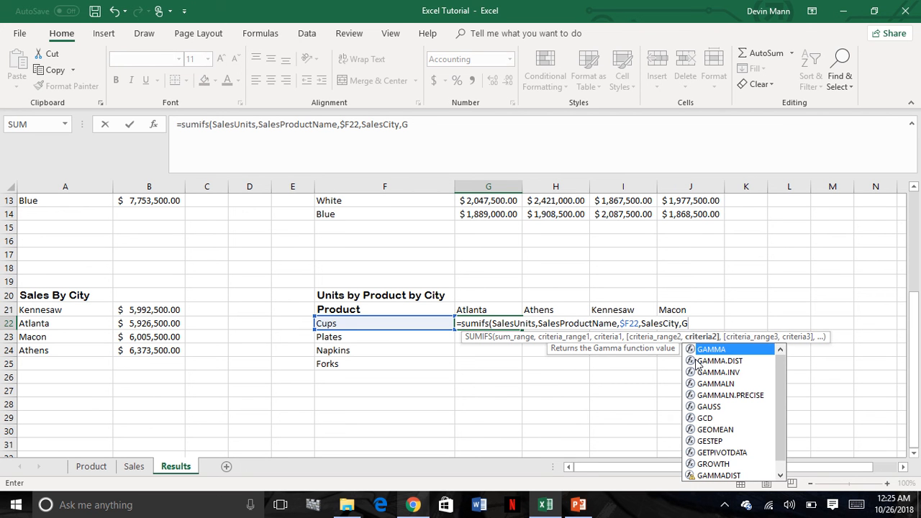
pyautogui.write('$')
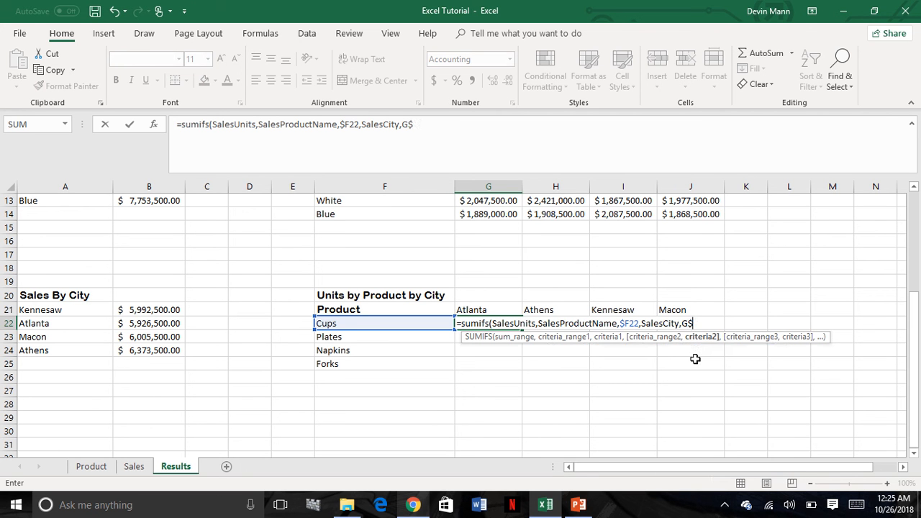
pyautogui.write('21')
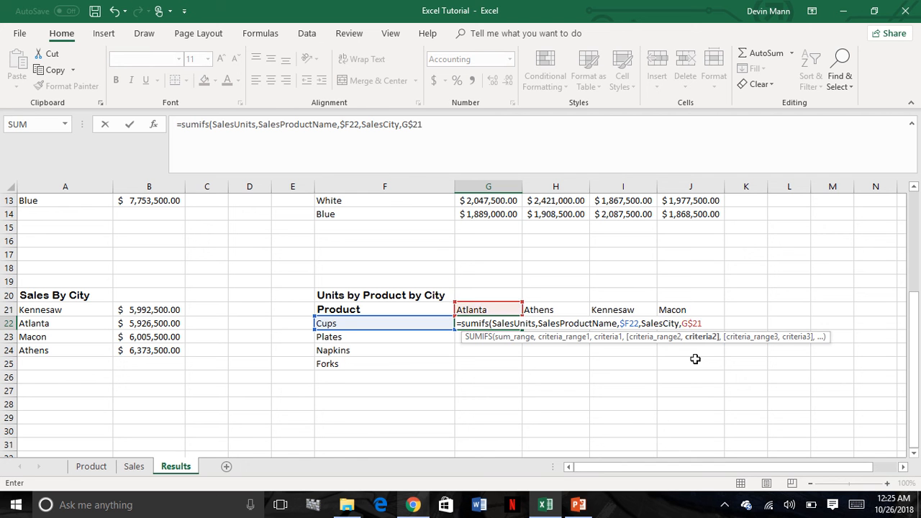
pyautogui.write(')')
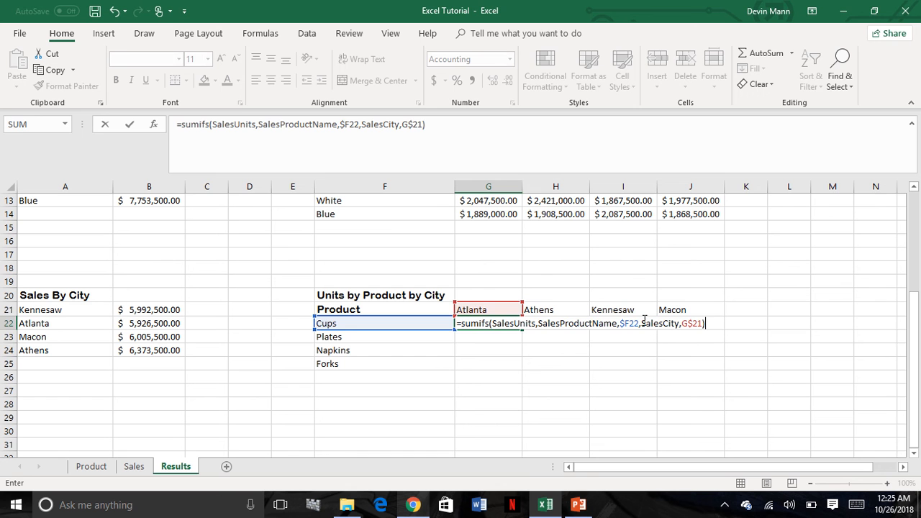
# Commit the G22 formula and fill it across and down to J25 for all products and cities
pyautogui.press('Return')
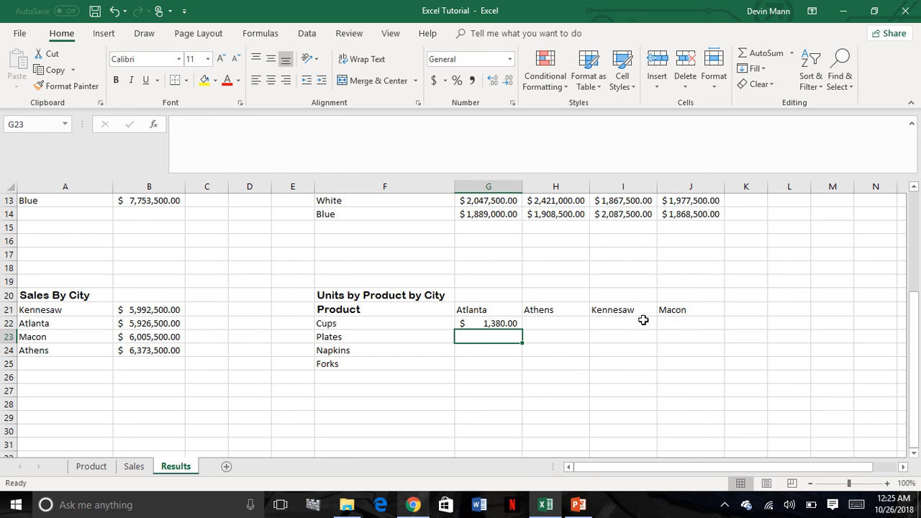
pyautogui.click(512, 323)
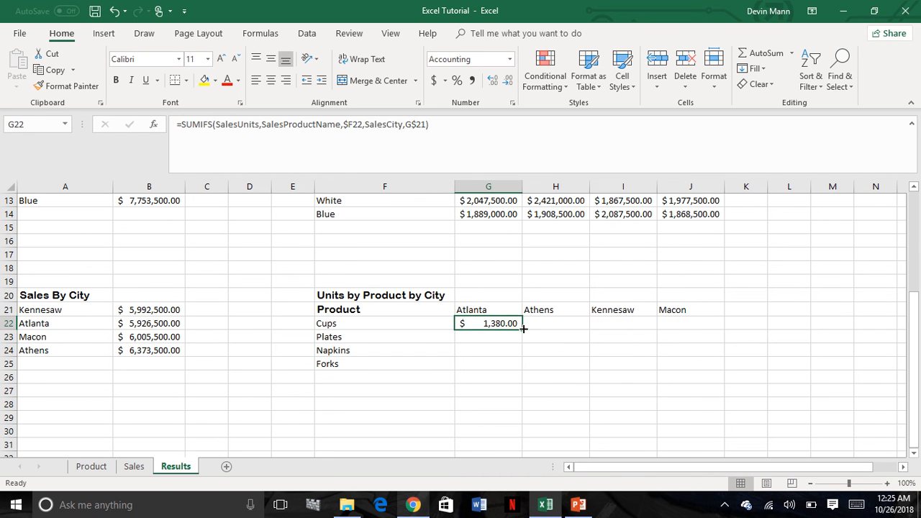
pyautogui.moveTo(524, 328); pyautogui.dragTo(706, 375)
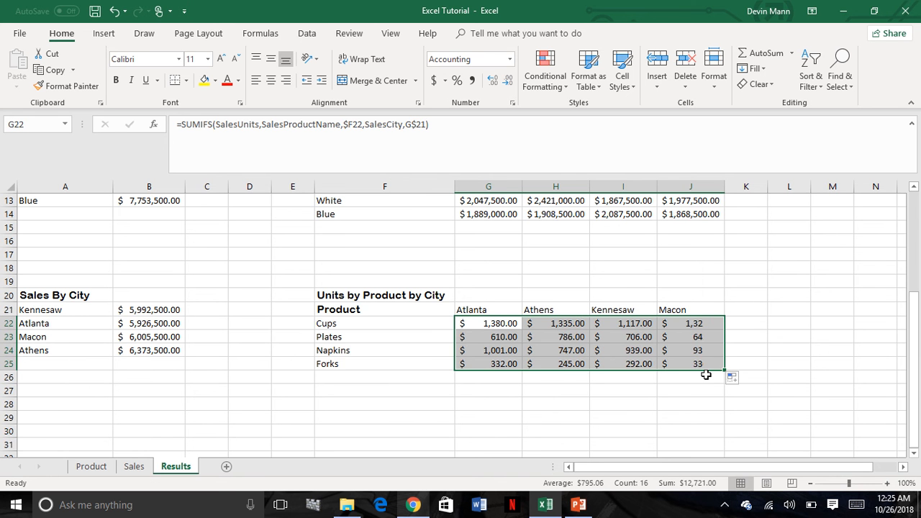
# Try the percentage number format on the Cups in Atlanta sales cell G3, and restore its accounting format
pyautogui.scroll(4, 668, 345)
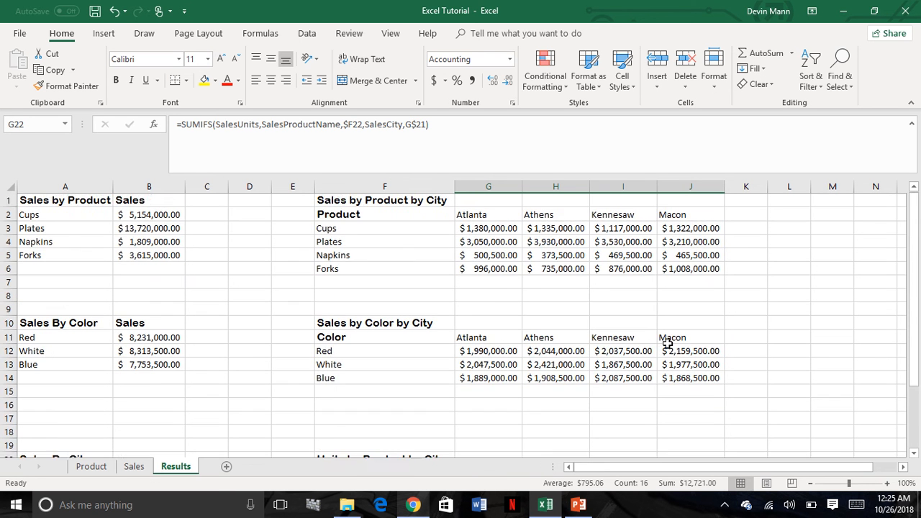
pyautogui.scroll(-6, 668, 344)
pyautogui.scroll(6, 668, 345)
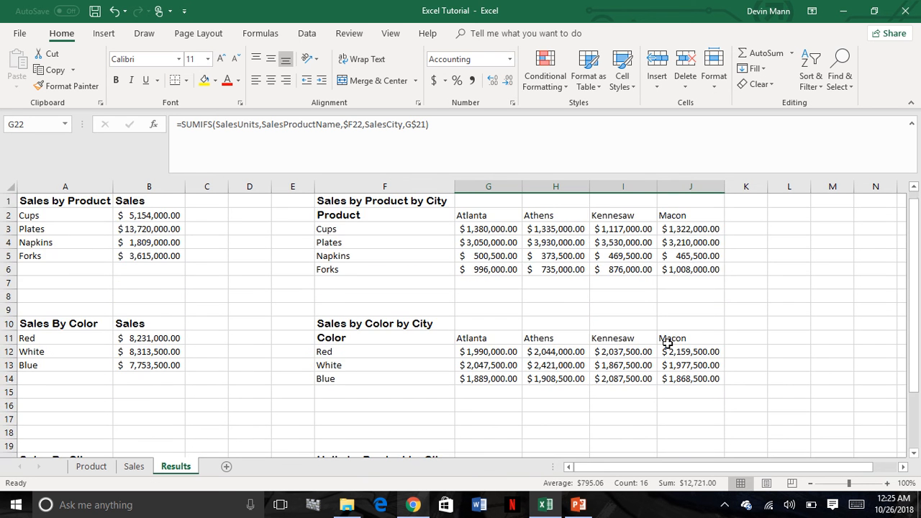
pyautogui.click(493, 231)
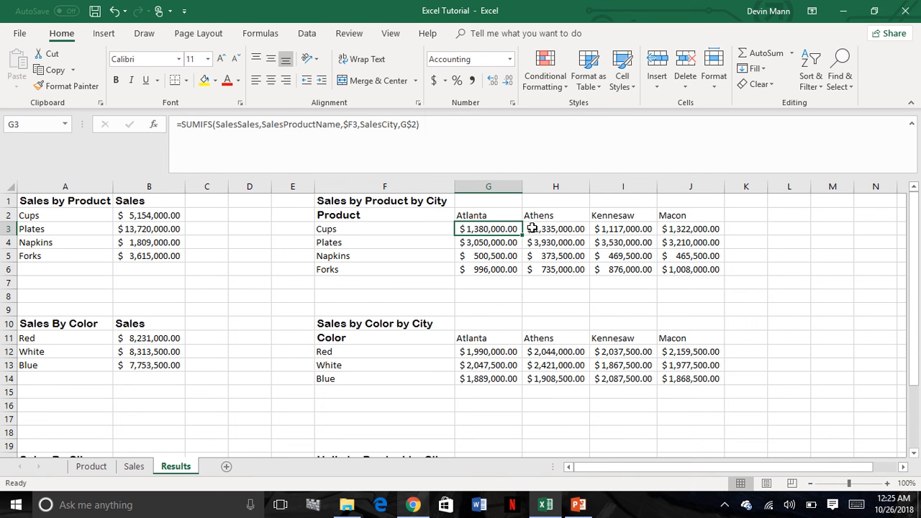
pyautogui.click(457, 81)
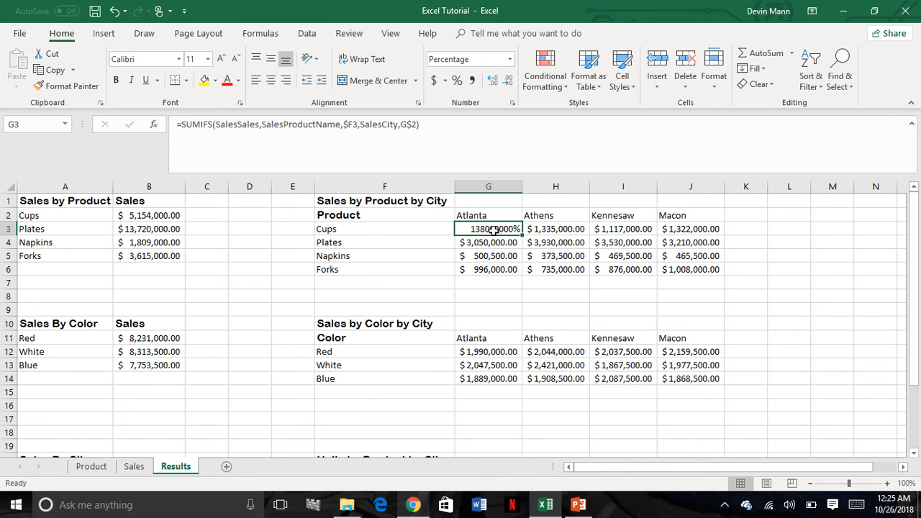
pyautogui.click(434, 80)
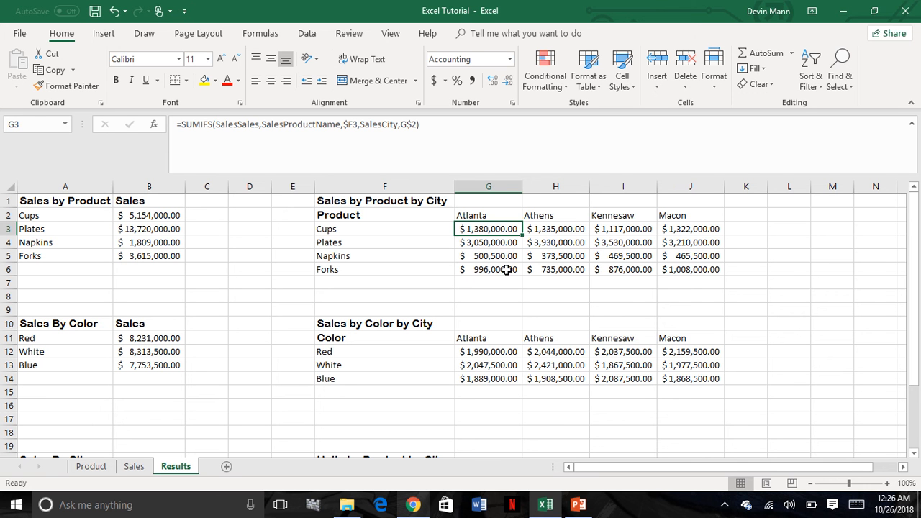
# Inspect the SUMIFS formula and its referenced cells for Forks in Atlanta, leaving the formula as it is
pyautogui.click(494, 266)
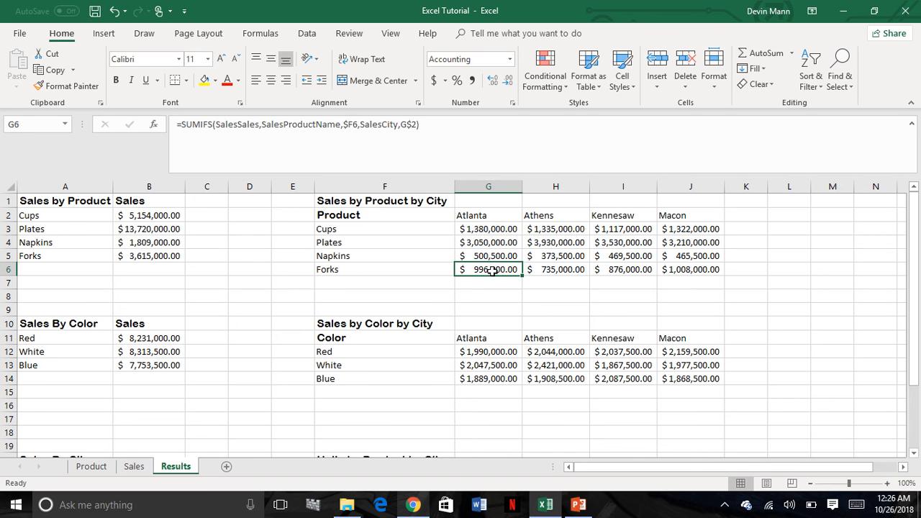
pyautogui.doubleClick(494, 266)
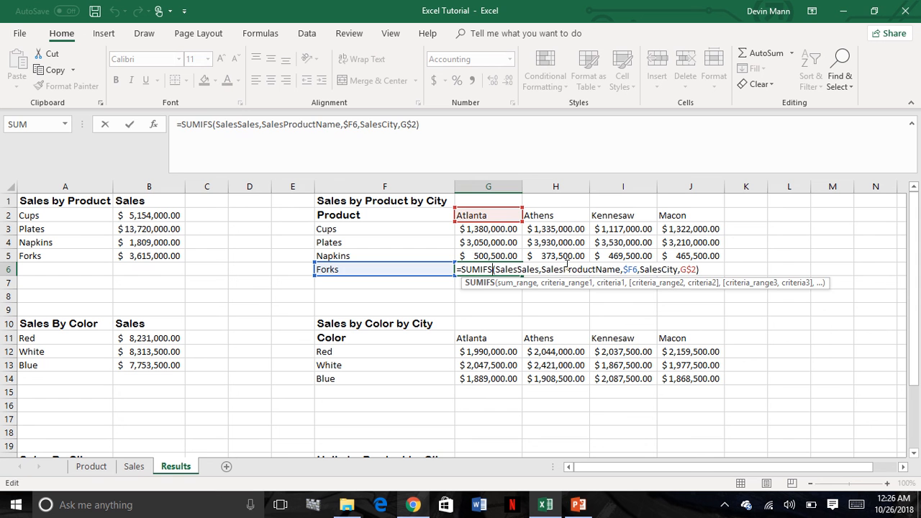
pyautogui.press('Return')
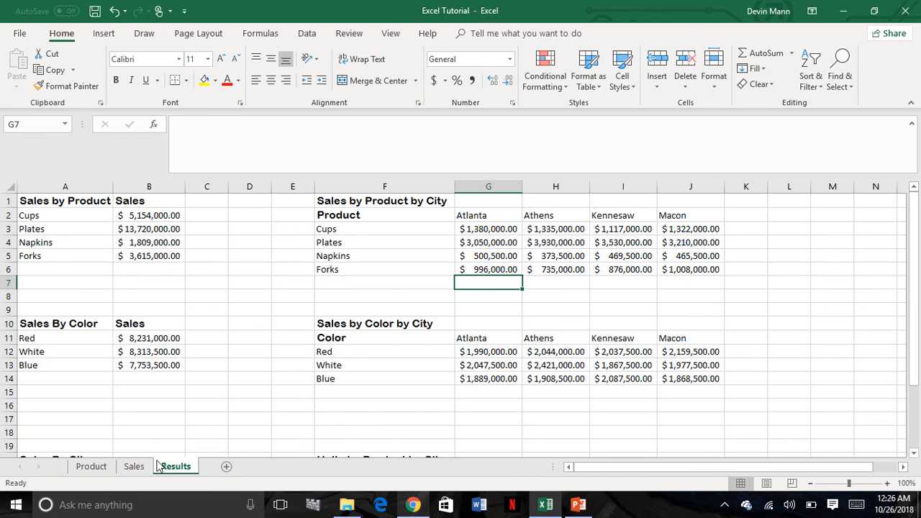
# Review the CGS named range on the Sales sheet by selecting D2 through the last data row, and return to the Results sheet
pyautogui.click(134, 467)
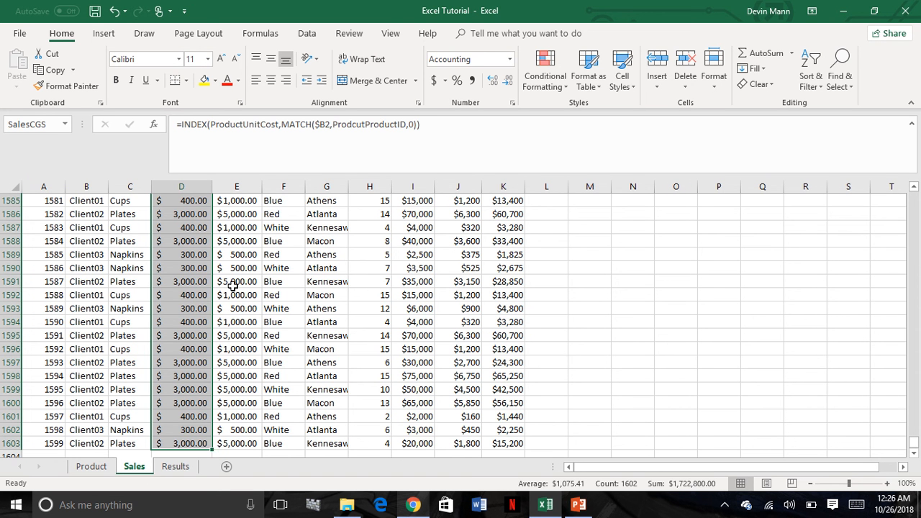
pyautogui.hotkey('ctrl', 'shift', 'Up')
pyautogui.click(167, 215)
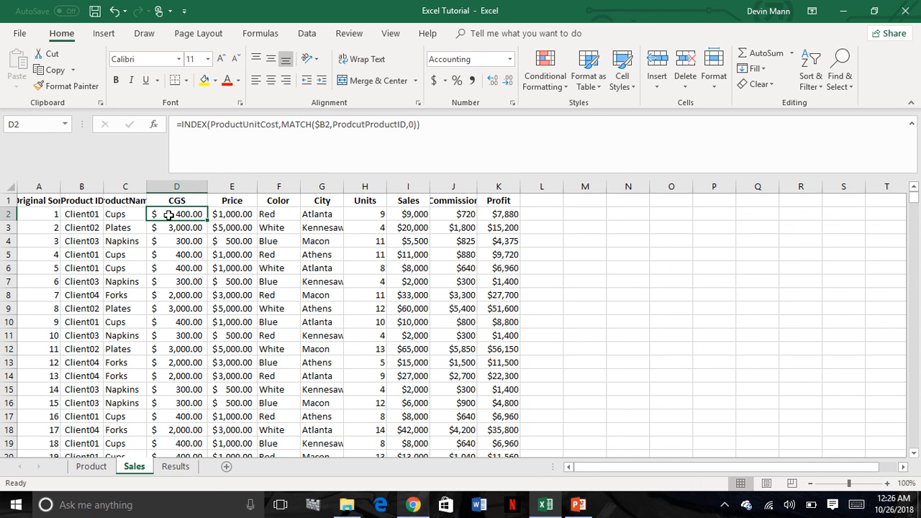
pyautogui.hotkey('ctrl', 'shift', 'Down')
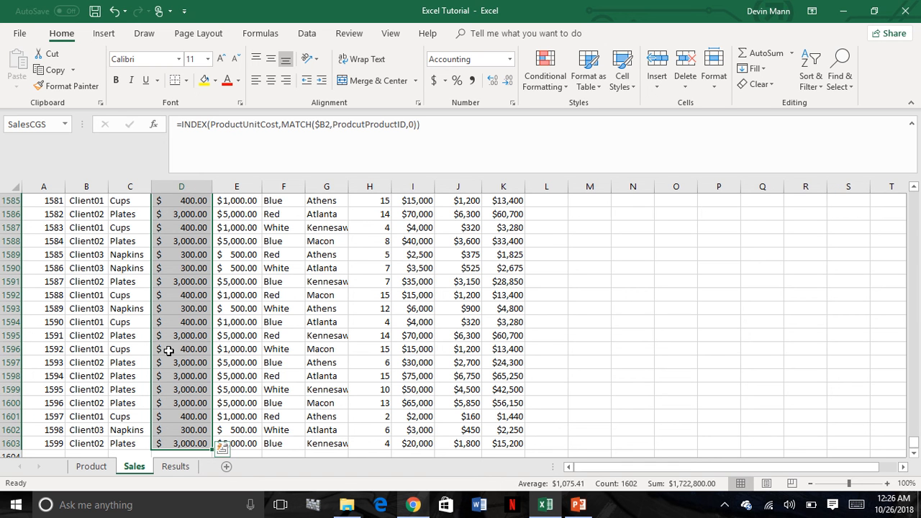
pyautogui.click(175, 468)
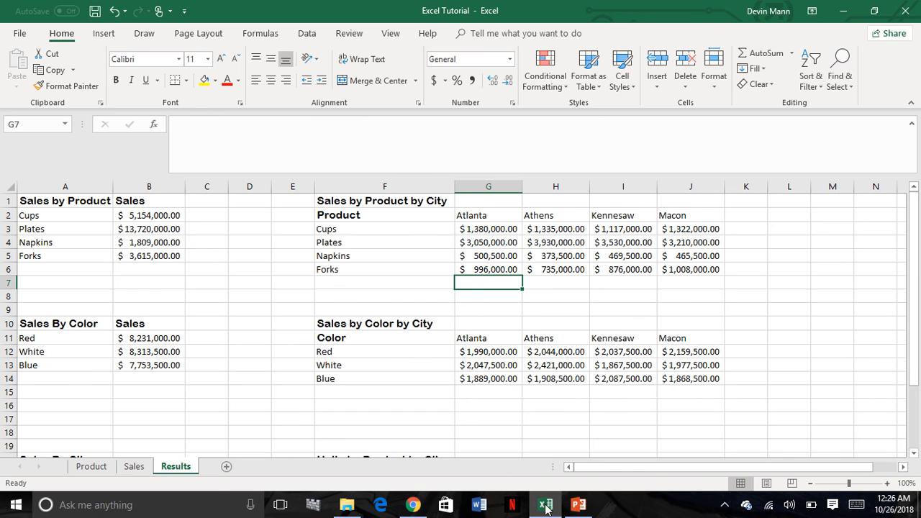